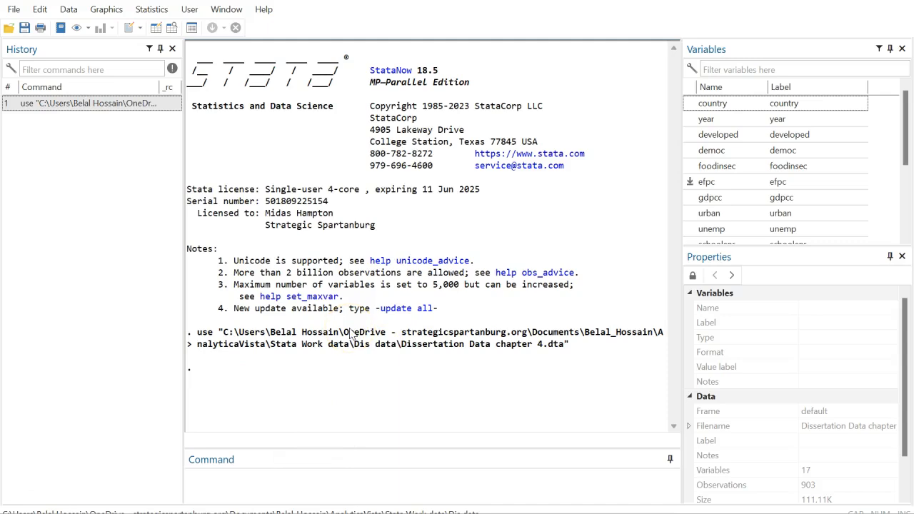
- Look through the dataset's variables and open a new, empty do-file
{"action": "scroll", "coordinate": [863, 168], "scroll_direction": "down", "scroll_amount": 3}
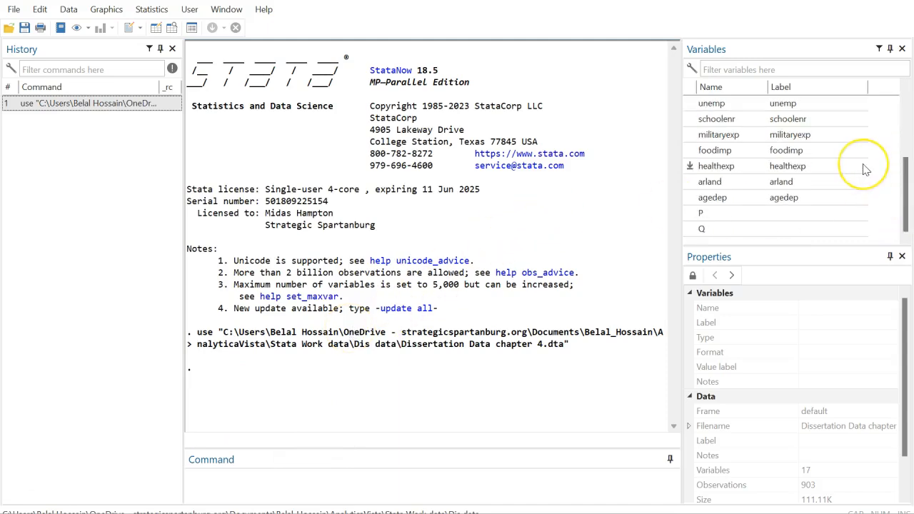
{"action": "scroll", "coordinate": [863, 168], "scroll_direction": "up", "scroll_amount": 3}
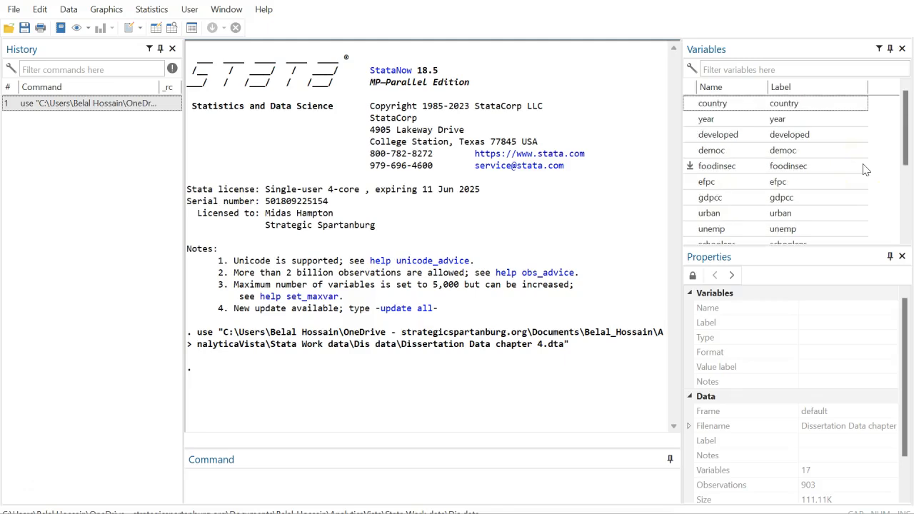
{"action": "scroll", "coordinate": [747, 154], "scroll_direction": "down", "scroll_amount": 3}
{"action": "scroll", "coordinate": [747, 153], "scroll_direction": "up", "scroll_amount": 3}
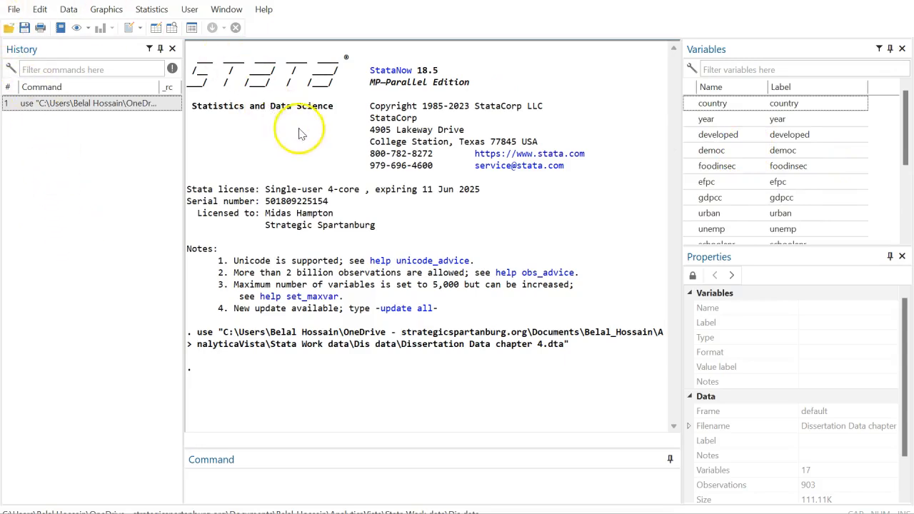
{"action": "left_click", "coordinate": [227, 14]}
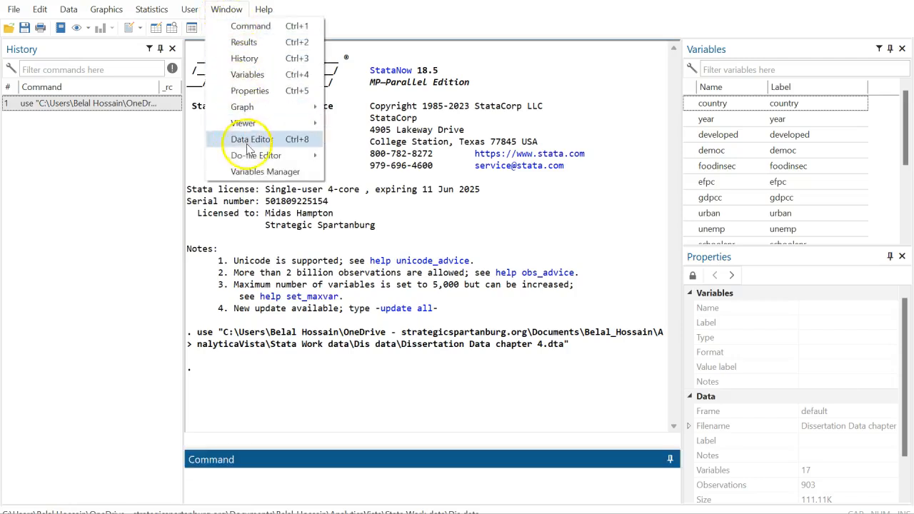
{"action": "mouse_move", "coordinate": [250, 155]}
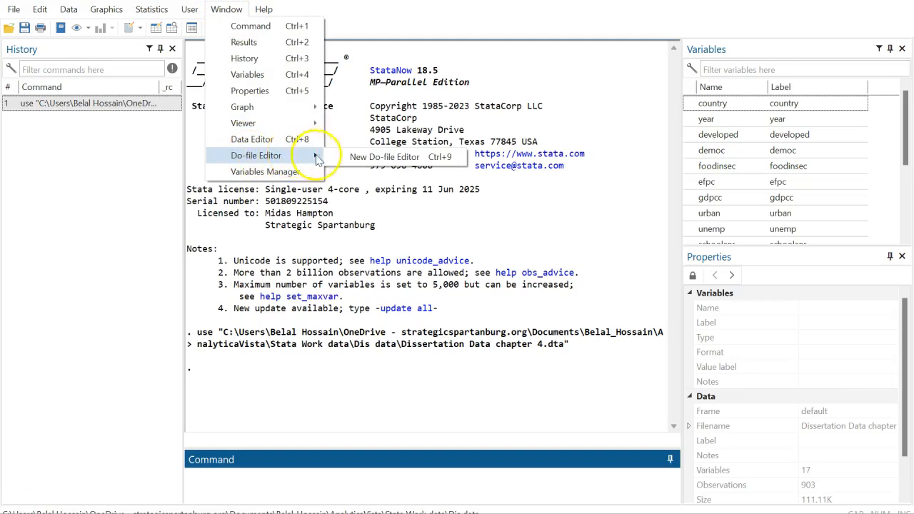
{"action": "left_click", "coordinate": [382, 157]}
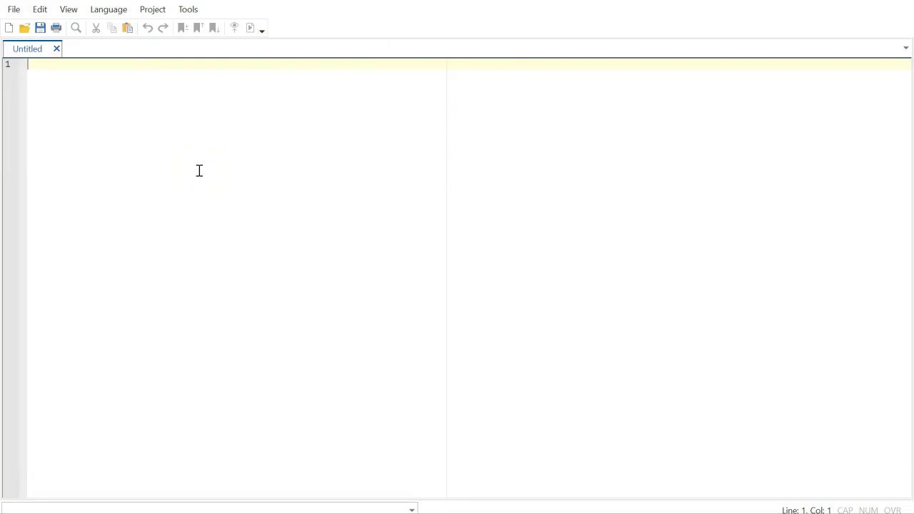
- Write the command "sum _all" in the do-file, run it, and bring up its output in the main Stata window
{"action": "type", "text": "su"}
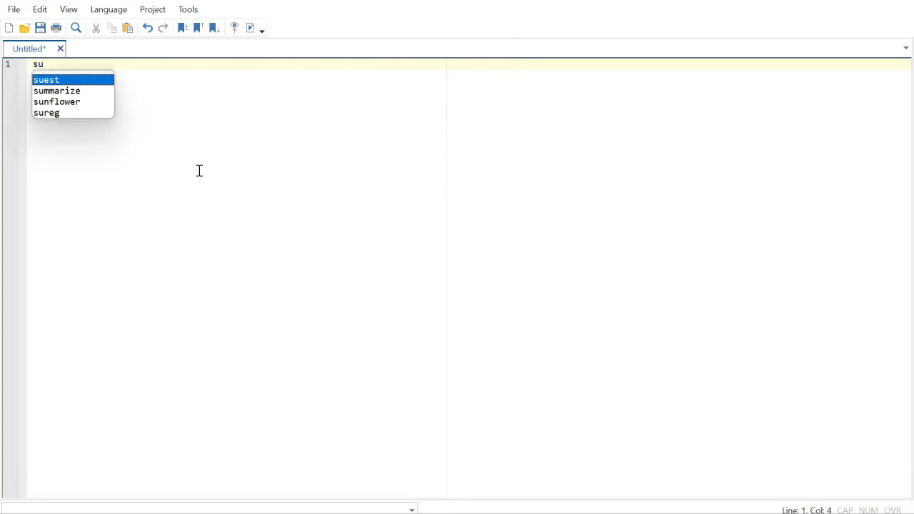
{"action": "type", "text": "m "}
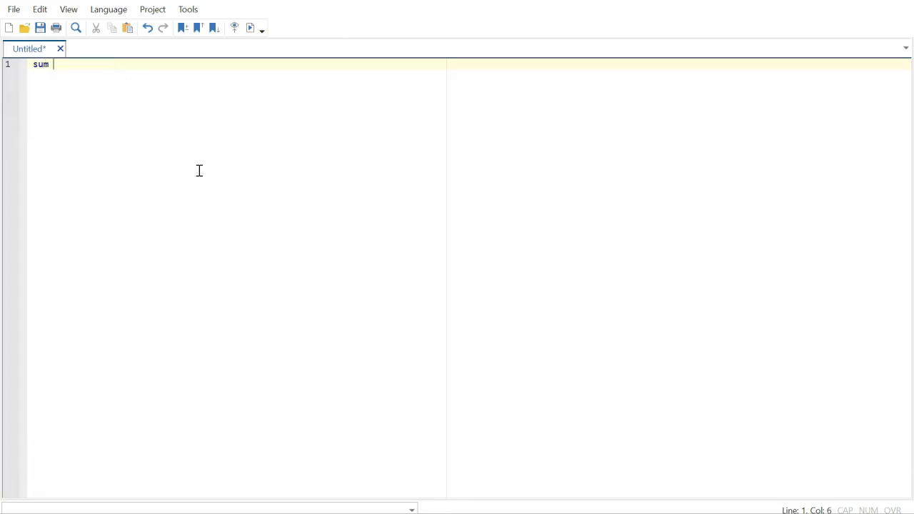
{"action": "type", "text": "_all"}
{"action": "triple_click", "coordinate": [66, 64]}
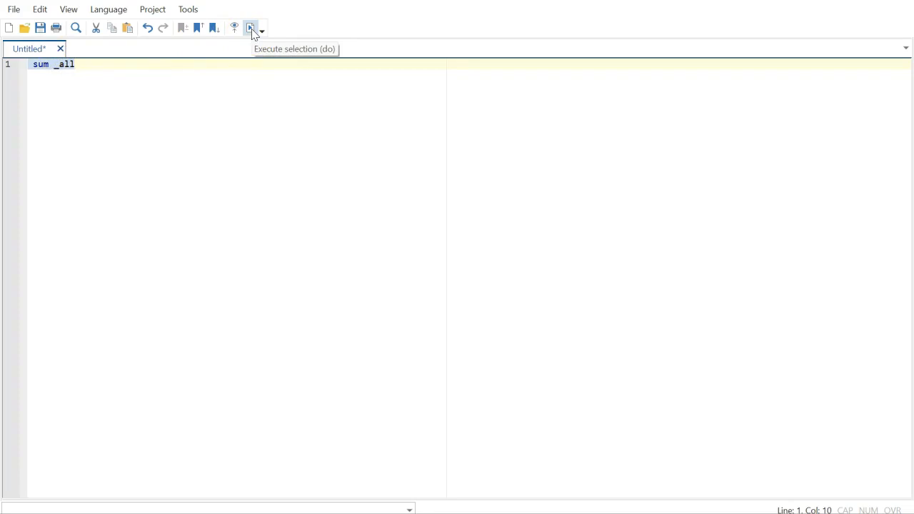
{"action": "left_click", "coordinate": [252, 29]}
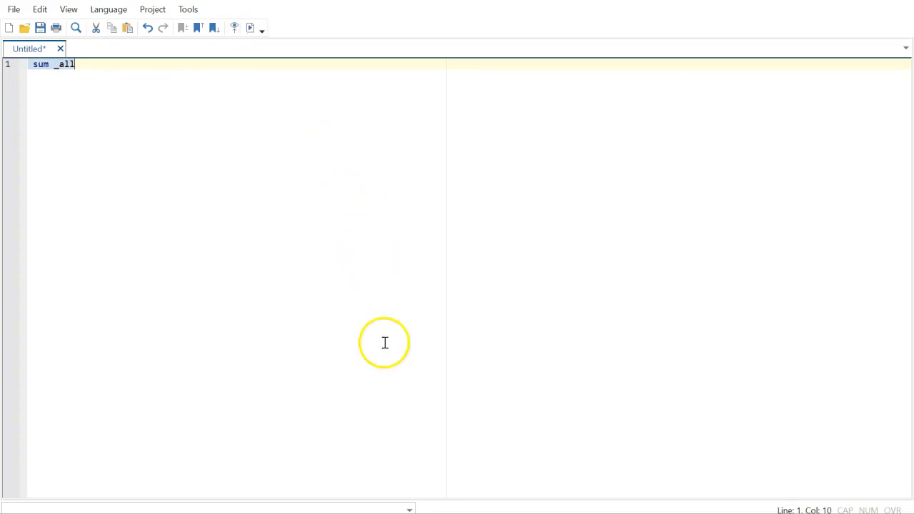
{"action": "left_click", "coordinate": [543, 491]}
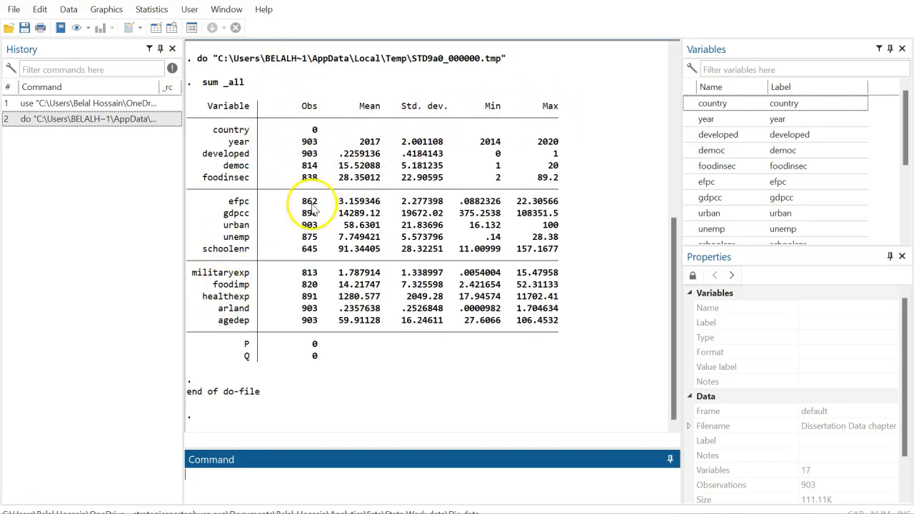
- Return to the do-file and add "sum _all, detail" as its second line
{"action": "mouse_move", "coordinate": [575, 496]}
{"action": "left_click", "coordinate": [656, 478]}
{"action": "left_click", "coordinate": [141, 66]}
{"action": "key", "text": "Return"}
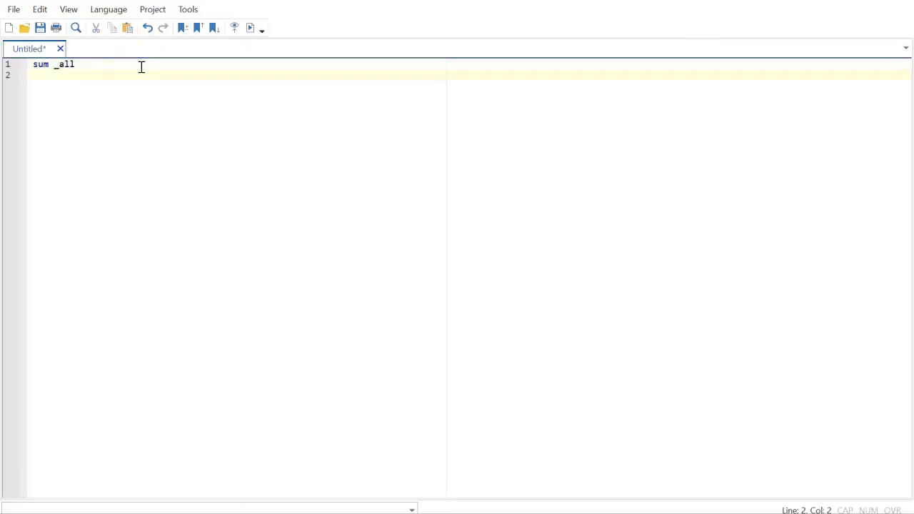
{"action": "type", "text": "sum _all"}
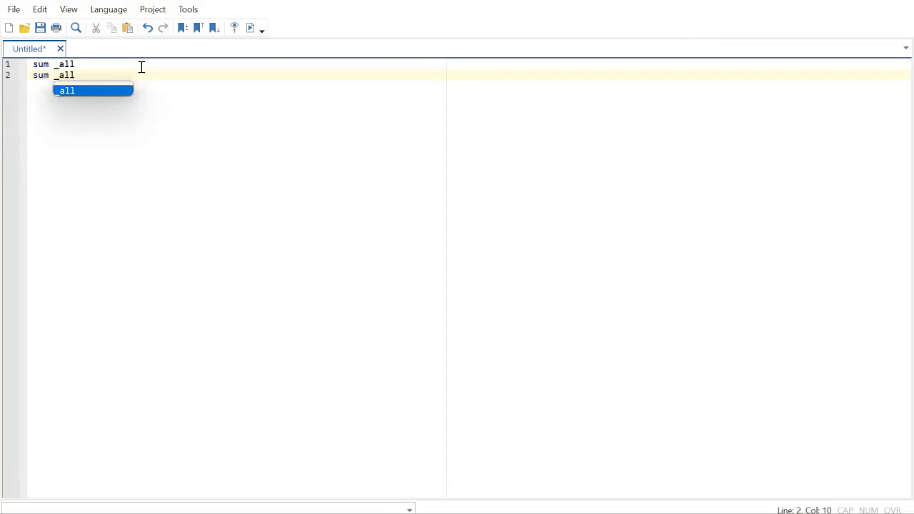
{"action": "type", "text": ", deatil"}
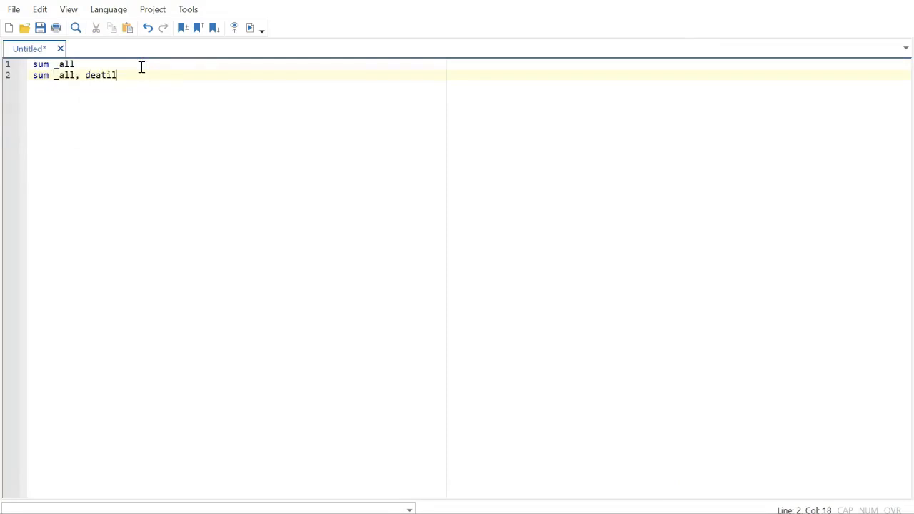
{"action": "key", "text": "BackSpace"}
{"action": "key", "text": "BackSpace"}
{"action": "key", "text": "BackSpace"}
{"action": "key", "text": "BackSpace"}
{"action": "type", "text": "tail"}
- Run only the "sum _all, detail" line and review the detailed statistics in the main Stata window
{"action": "triple_click", "coordinate": [98, 76]}
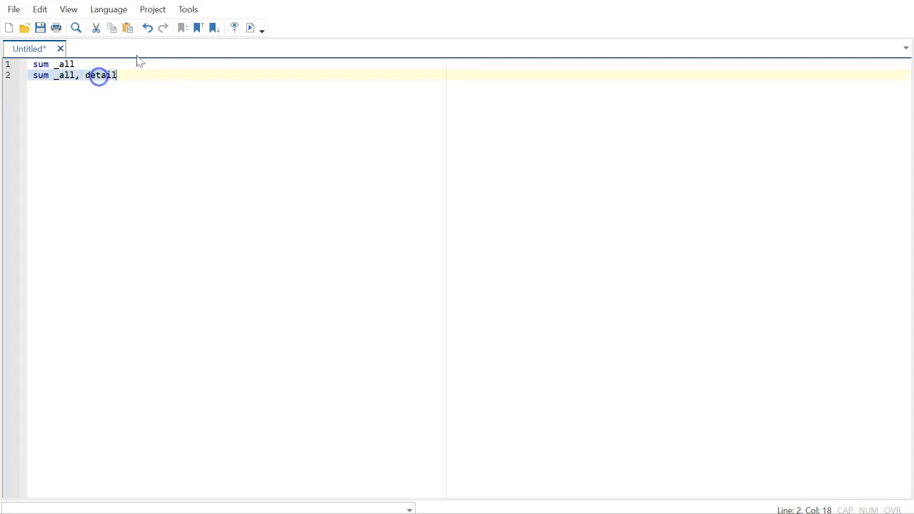
{"action": "left_click", "coordinate": [250, 35]}
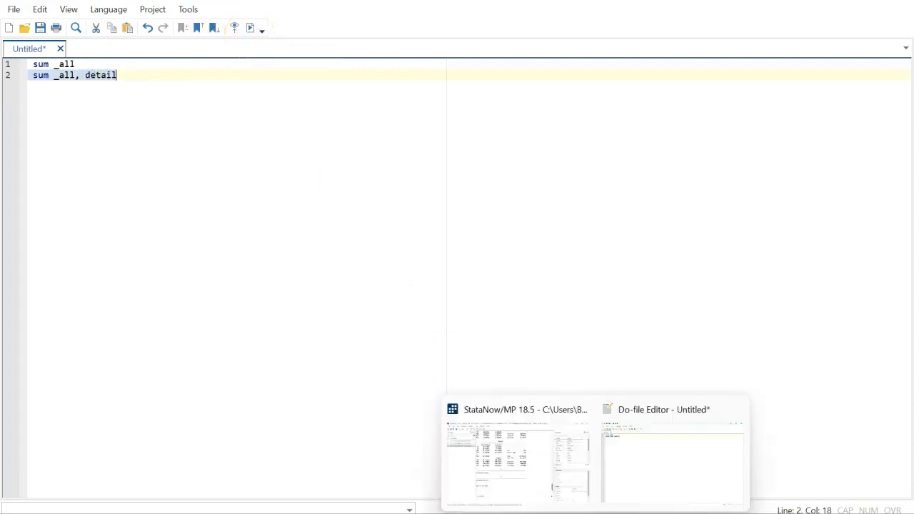
{"action": "left_click", "coordinate": [550, 485]}
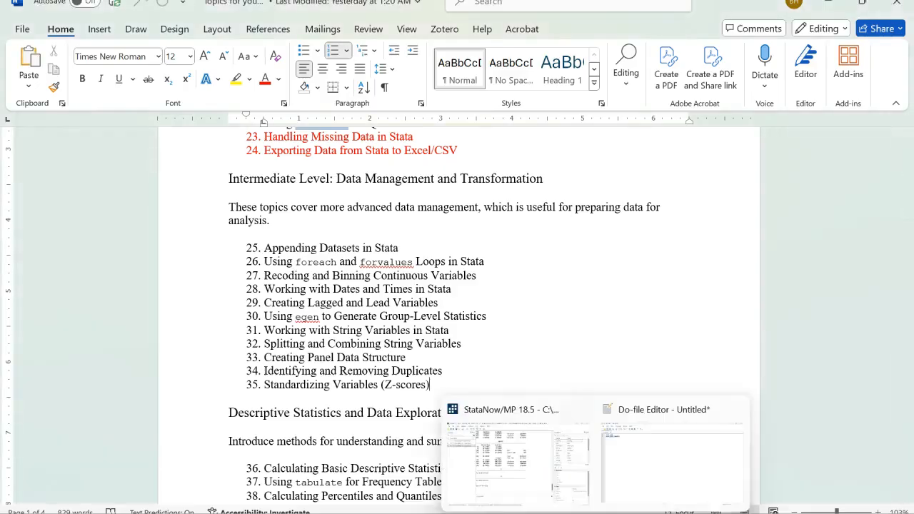
{"action": "left_click", "coordinate": [493, 418]}
{"action": "scroll", "coordinate": [271, 198], "scroll_direction": "up", "scroll_amount": 20}
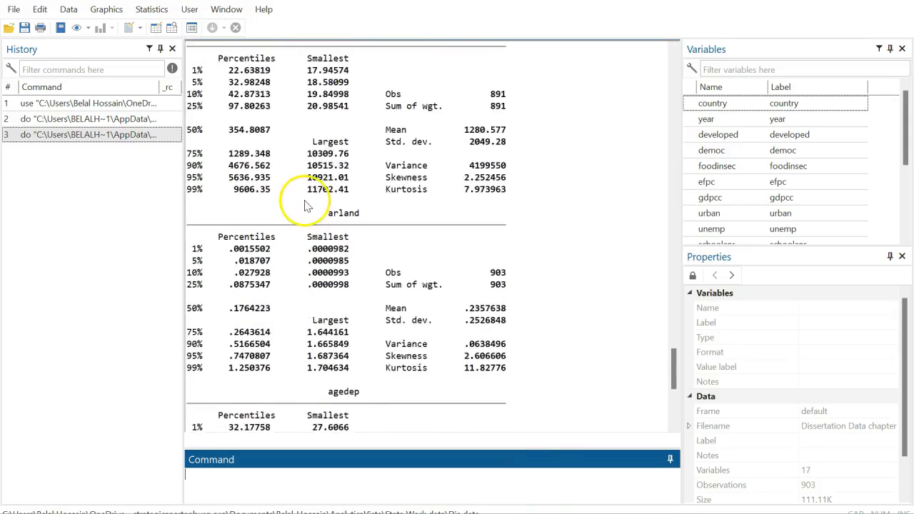
{"action": "scroll", "coordinate": [312, 203], "scroll_direction": "up", "scroll_amount": 6}
{"action": "scroll", "coordinate": [300, 210], "scroll_direction": "down", "scroll_amount": 19}
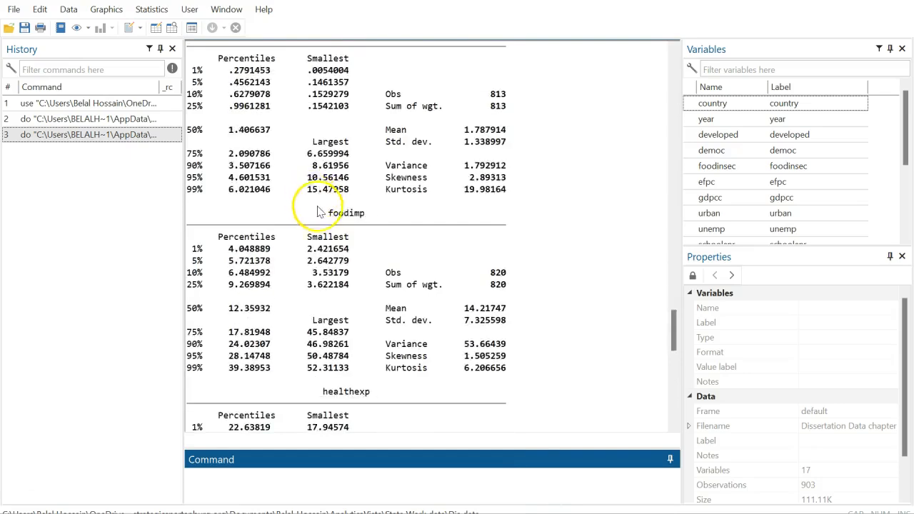
{"action": "scroll", "coordinate": [391, 374], "scroll_direction": "down", "scroll_amount": 3}
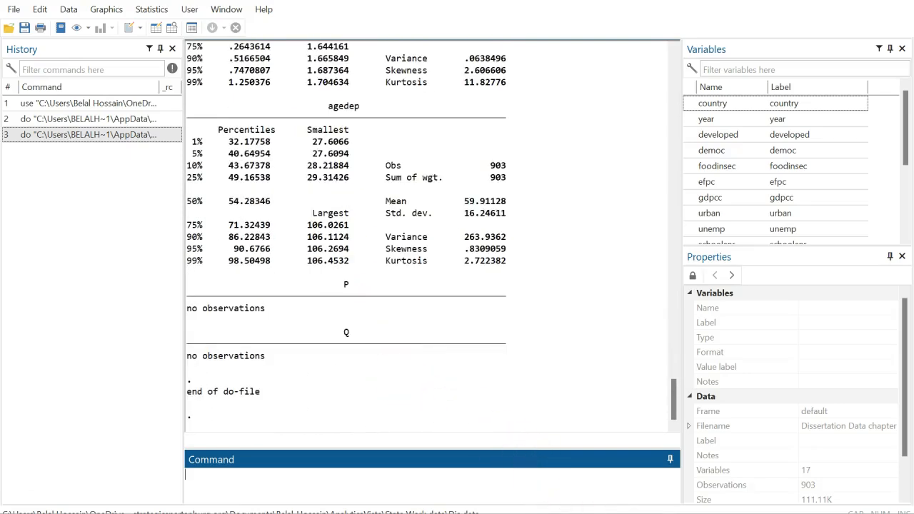
- Return to the do-file and add "sum gdpcc" as its third line
{"action": "left_click", "coordinate": [655, 486]}
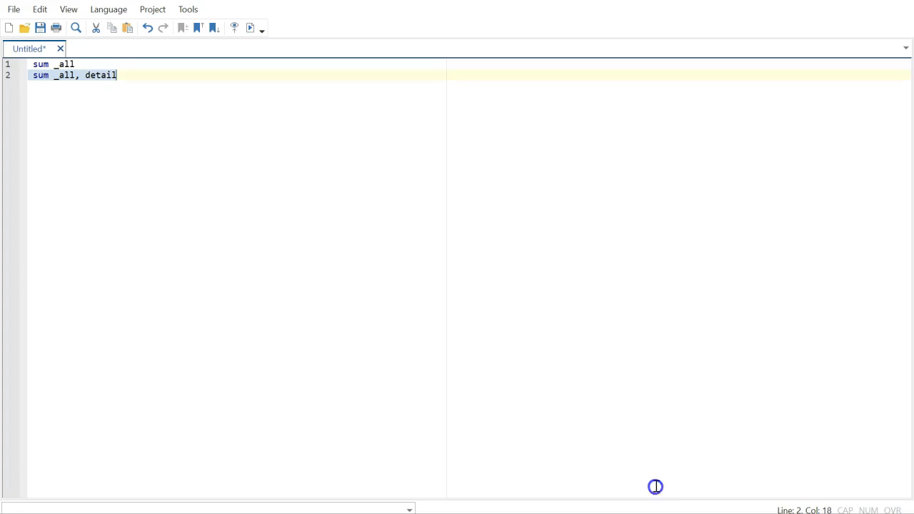
{"action": "left_click", "coordinate": [134, 76]}
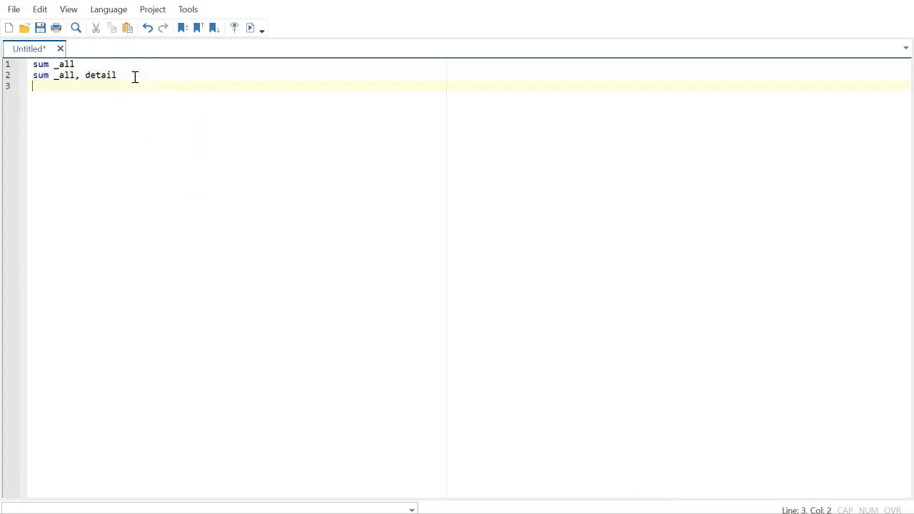
{"action": "type", "text": "sum g"}
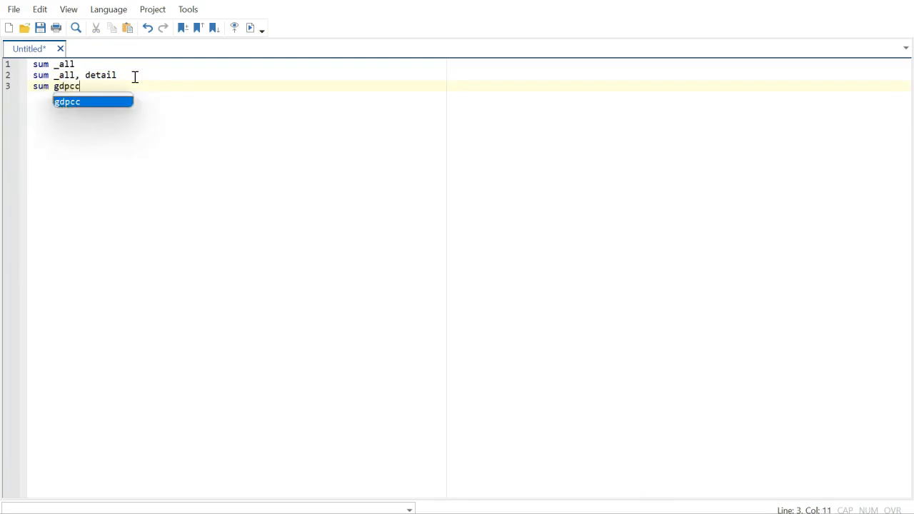
{"action": "type", "text": "dpcc"}
- Run only the "sum gdpcc" line and show its summary in the main Stata window
{"action": "double_click", "coordinate": [67, 87]}
{"action": "left_click", "coordinate": [57, 87]}
{"action": "triple_click", "coordinate": [61, 86]}
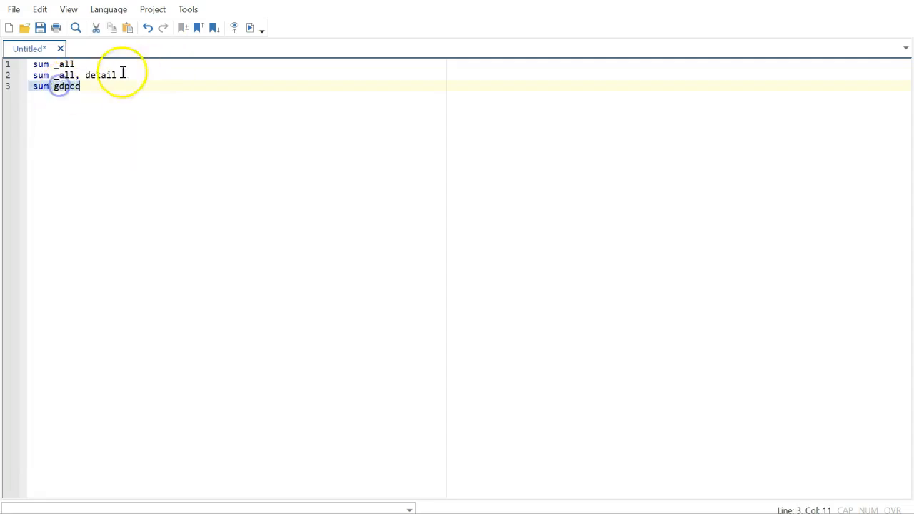
{"action": "left_click", "coordinate": [248, 31]}
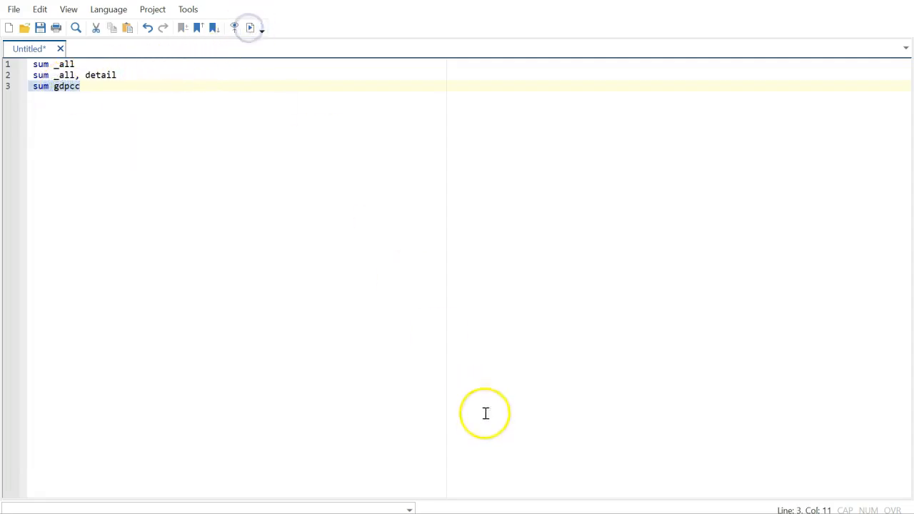
{"action": "mouse_move", "coordinate": [585, 511]}
{"action": "left_click", "coordinate": [527, 482]}
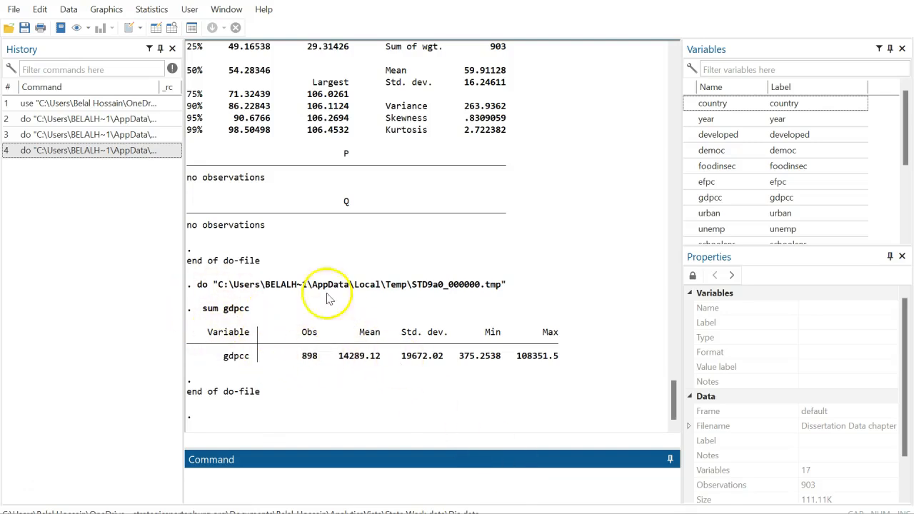
{"action": "mouse_move", "coordinate": [593, 511]}
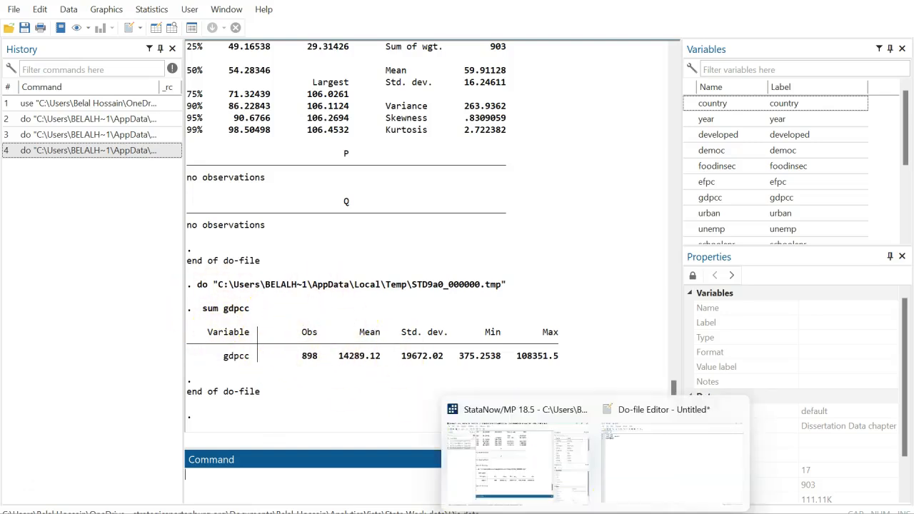
{"action": "left_click", "coordinate": [646, 478]}
{"action": "left_click", "coordinate": [123, 92]}
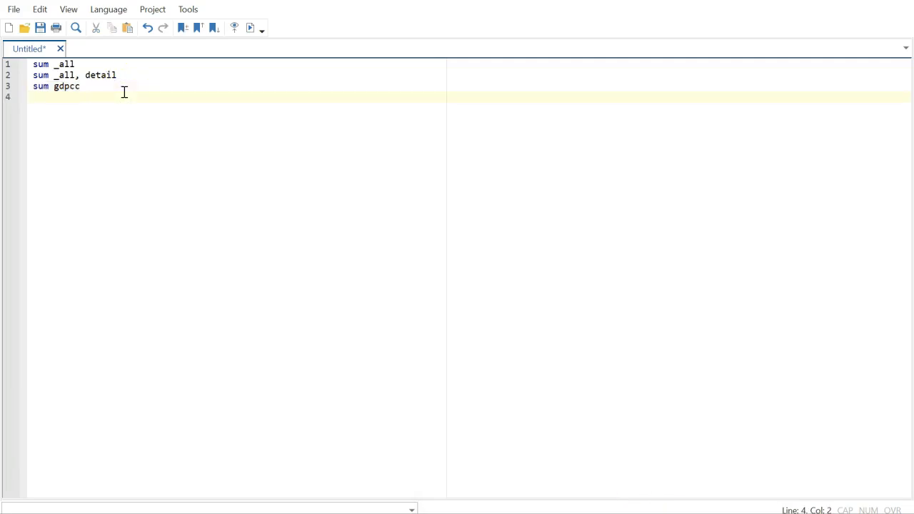
{"action": "type", "text": "tab"}
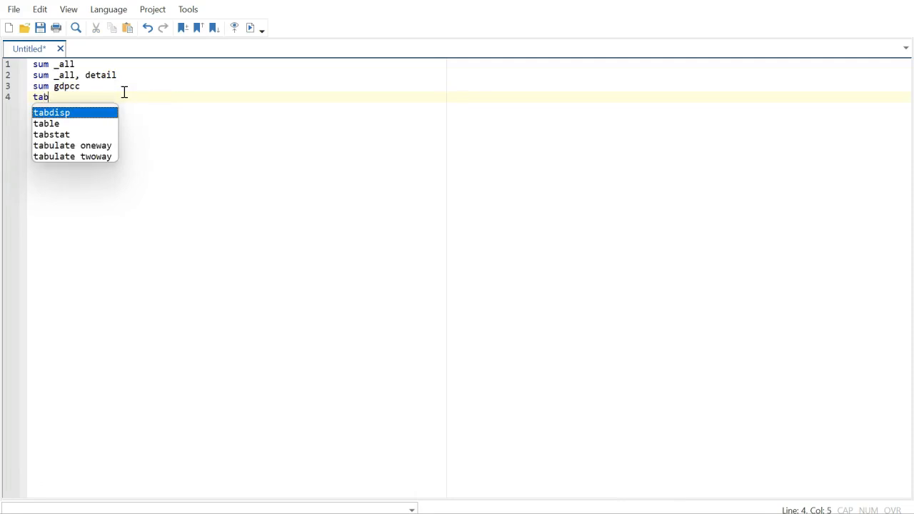
{"action": "key", "text": "BackSpace"}
{"action": "key", "text": "BackSpace"}
{"action": "key", "text": "BackSpace"}
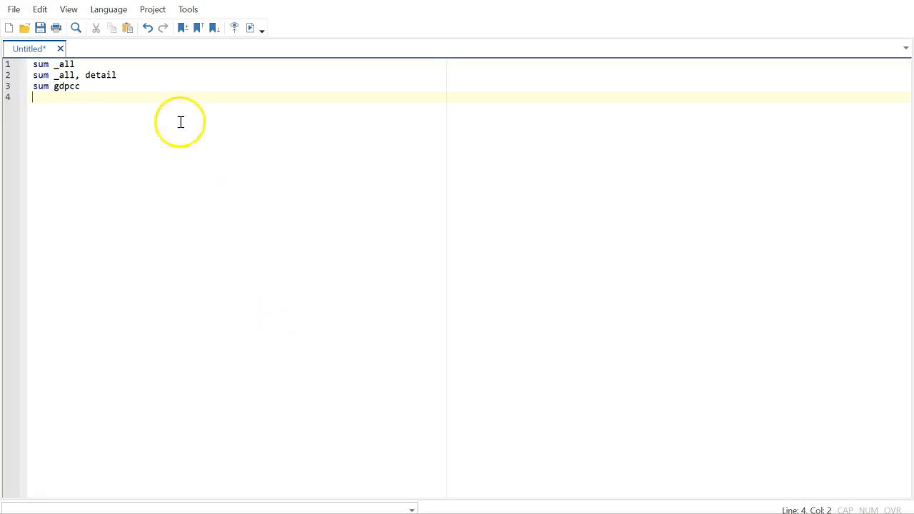
- Run all three sum commands of the do-file together and review their combined output in the main Stata window
{"action": "left_click_drag", "start_coordinate": [84, 87], "coordinate": [34, 68]}
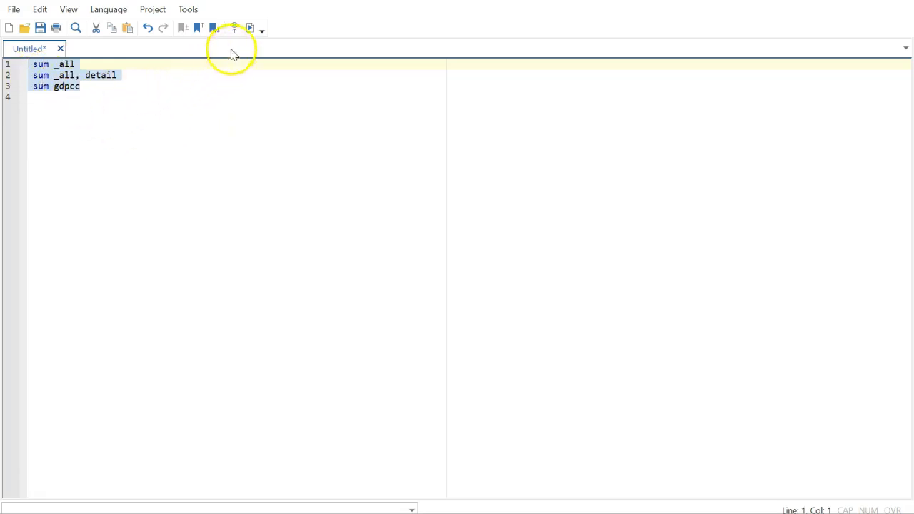
{"action": "left_click", "coordinate": [250, 30]}
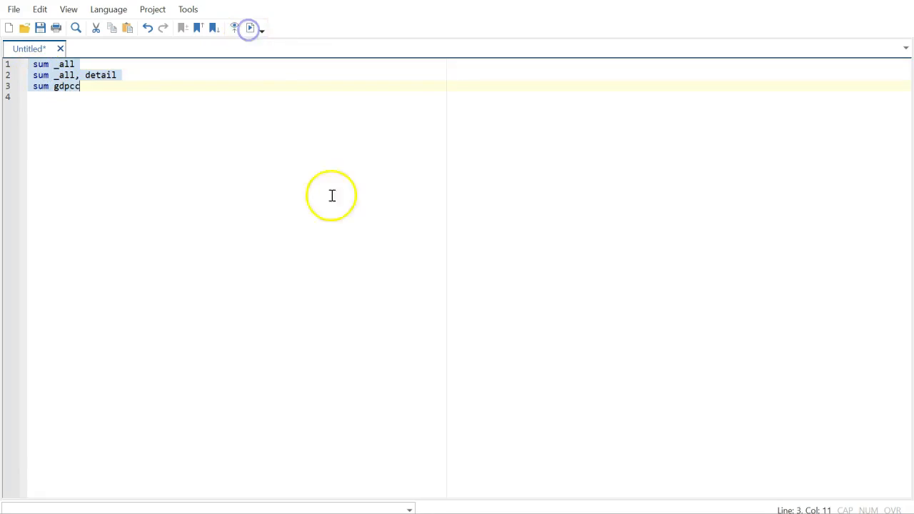
{"action": "left_click", "coordinate": [516, 476]}
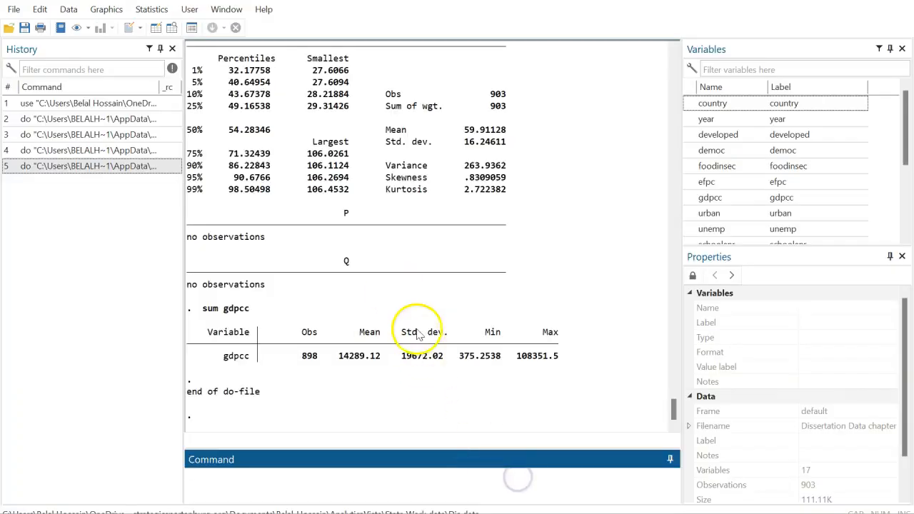
{"action": "scroll", "coordinate": [421, 321], "scroll_direction": "up", "scroll_amount": 15}
{"action": "scroll", "coordinate": [421, 321], "scroll_direction": "up", "scroll_amount": 20}
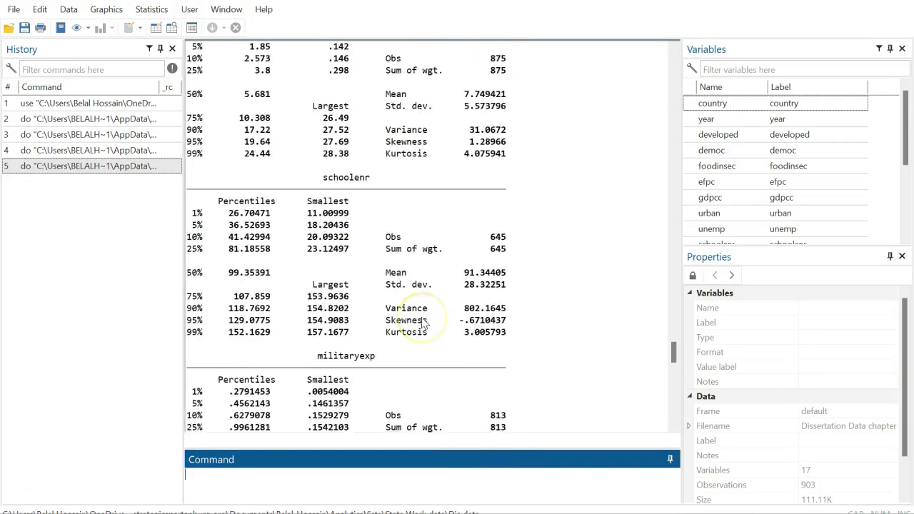
{"action": "scroll", "coordinate": [421, 321], "scroll_direction": "up", "scroll_amount": 15}
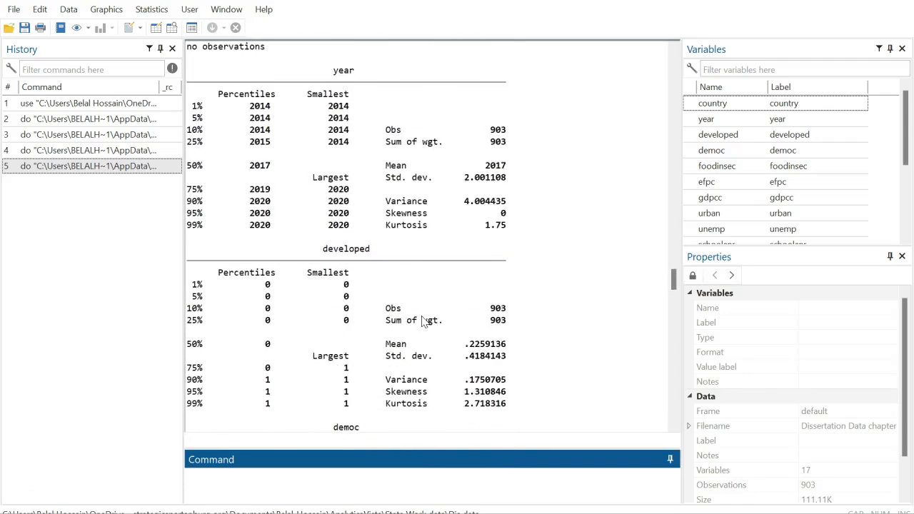
- Return to the do-file and save it as "Do file Stata" in the Dis data folder
{"action": "left_click_drag", "start_coordinate": [675, 277], "coordinate": [638, 420]}
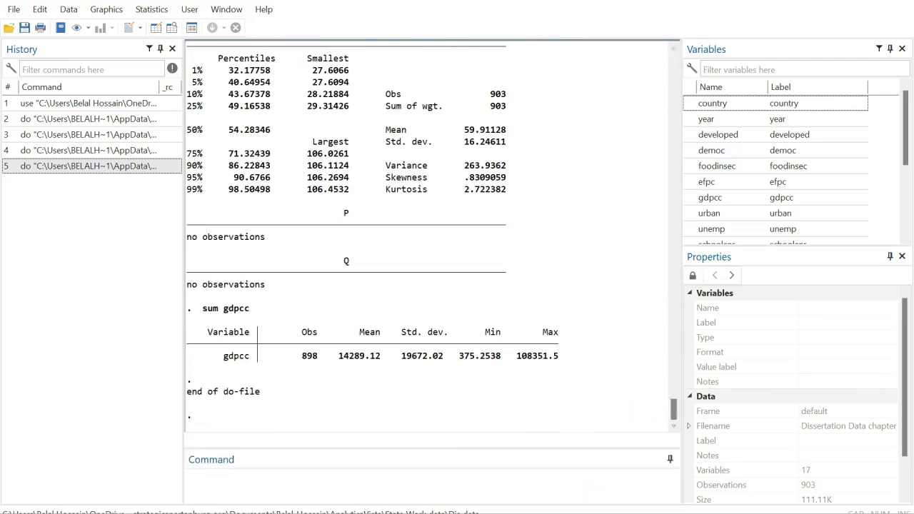
{"action": "left_click", "coordinate": [645, 464]}
{"action": "left_click", "coordinate": [94, 91]}
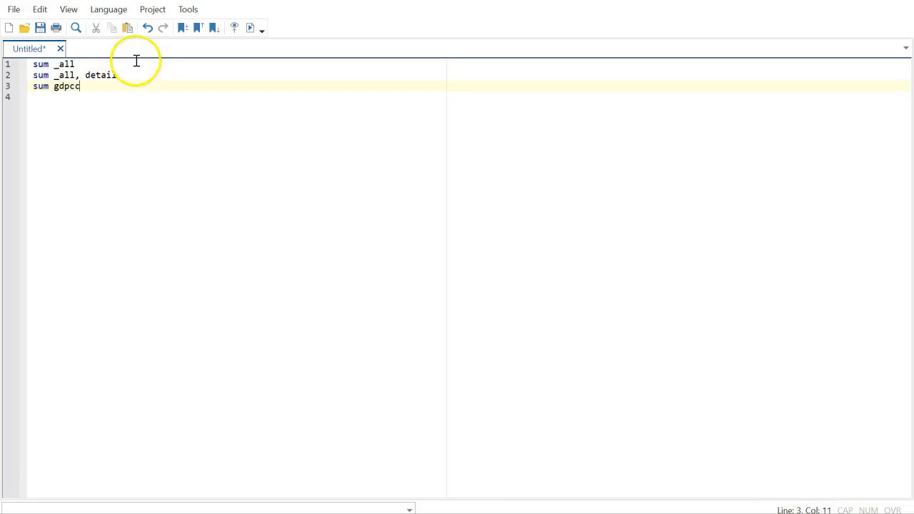
{"action": "left_click", "coordinate": [42, 30]}
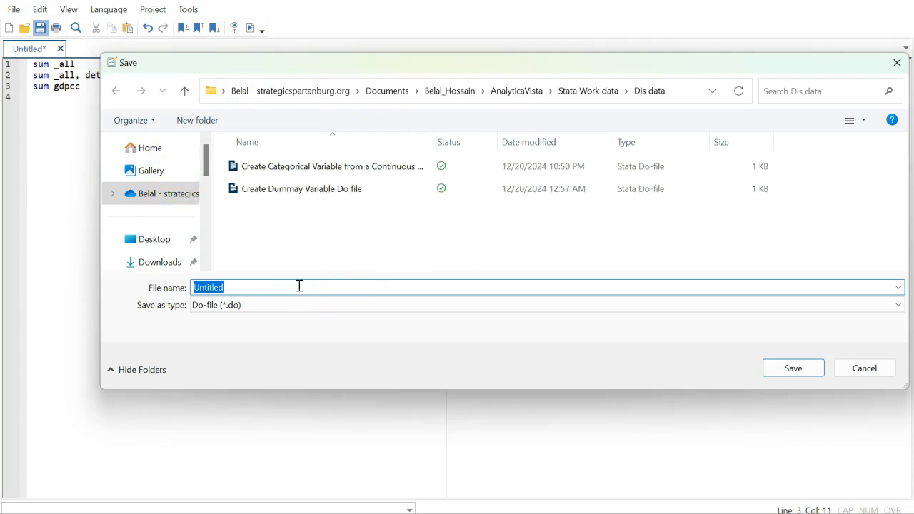
{"action": "type", "text": "Do file Stata"}
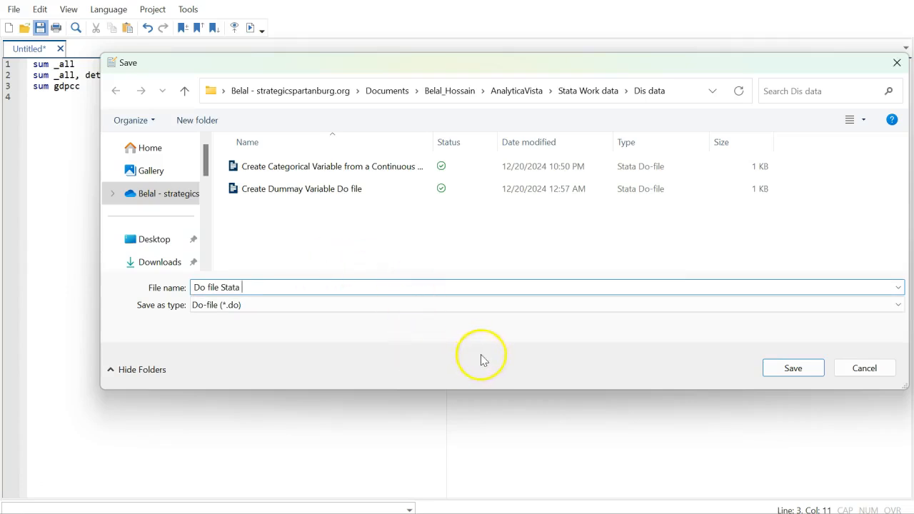
{"action": "left_click", "coordinate": [785, 370]}
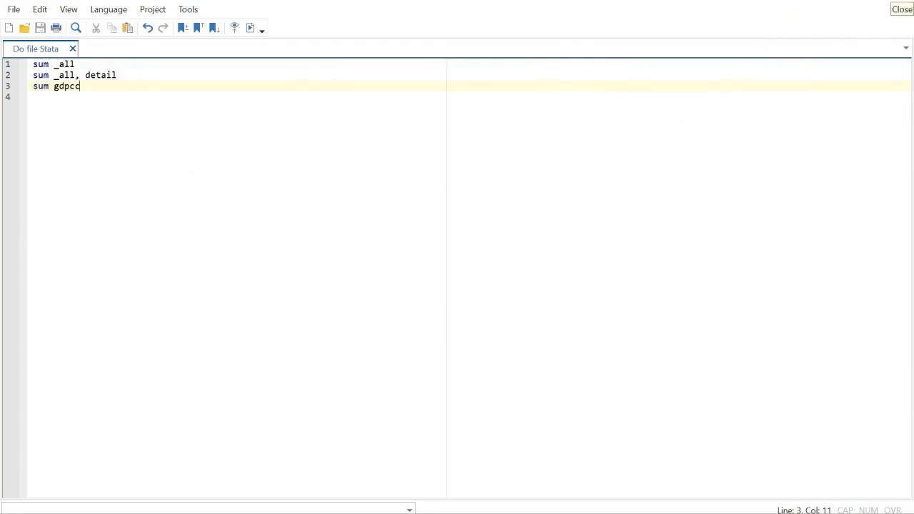
- Close Stata, reopen the "Dissertation Data chapter 4" dataset from the Dis data folder and look through its variables
{"action": "left_click", "coordinate": [902, 5]}
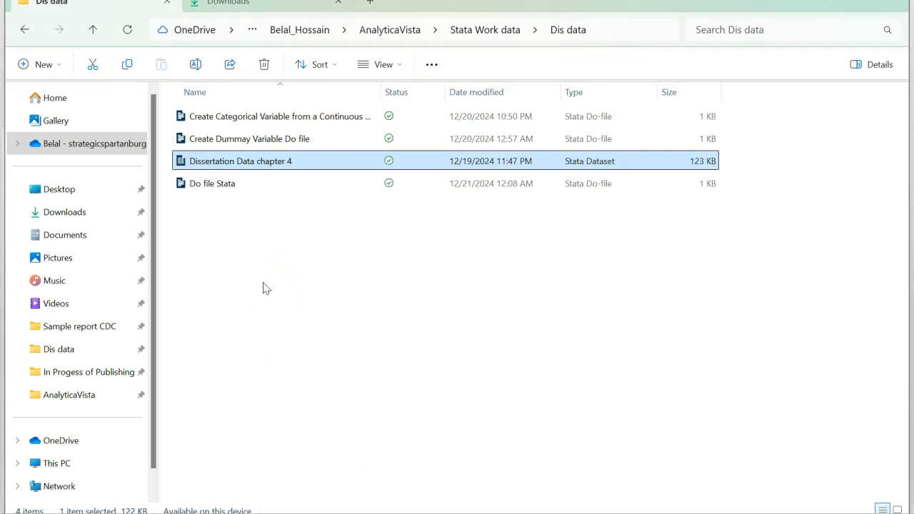
{"action": "left_click", "coordinate": [247, 161]}
{"action": "left_click", "coordinate": [542, 327]}
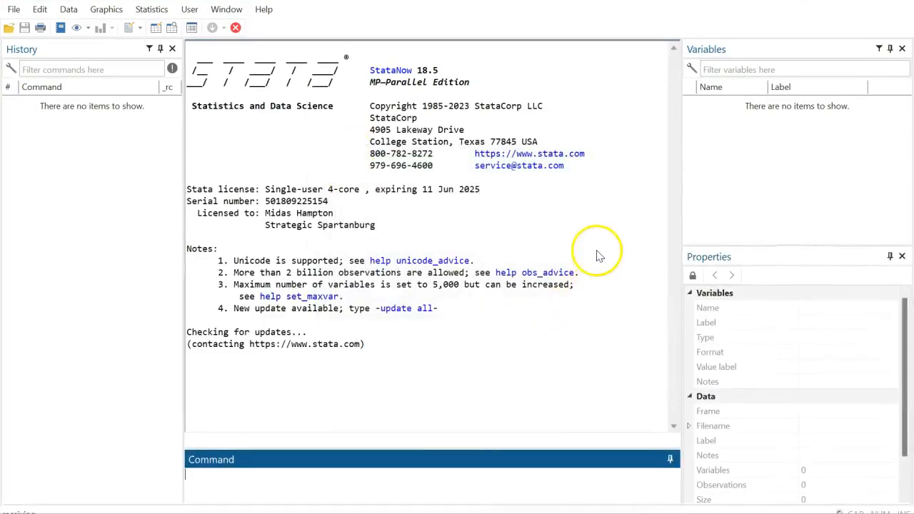
{"action": "scroll", "coordinate": [810, 191], "scroll_direction": "down", "scroll_amount": 3}
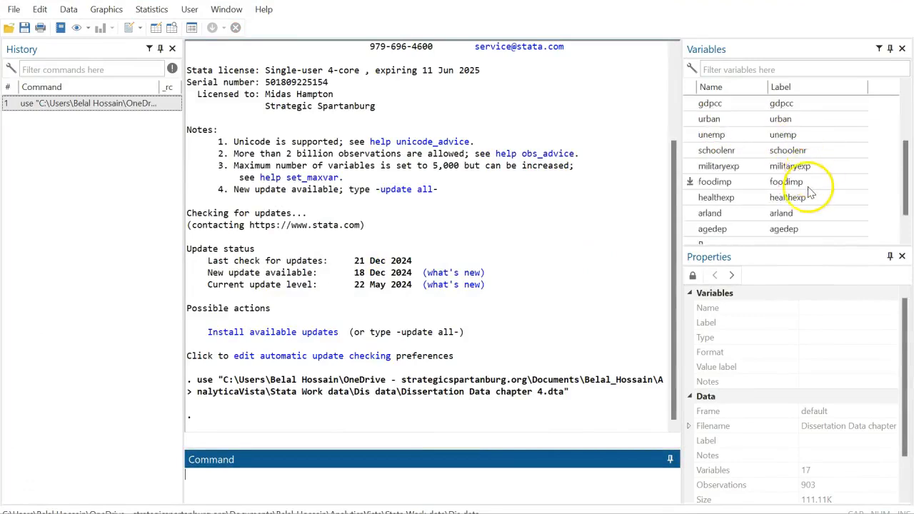
{"action": "scroll", "coordinate": [810, 191], "scroll_direction": "up", "scroll_amount": 5}
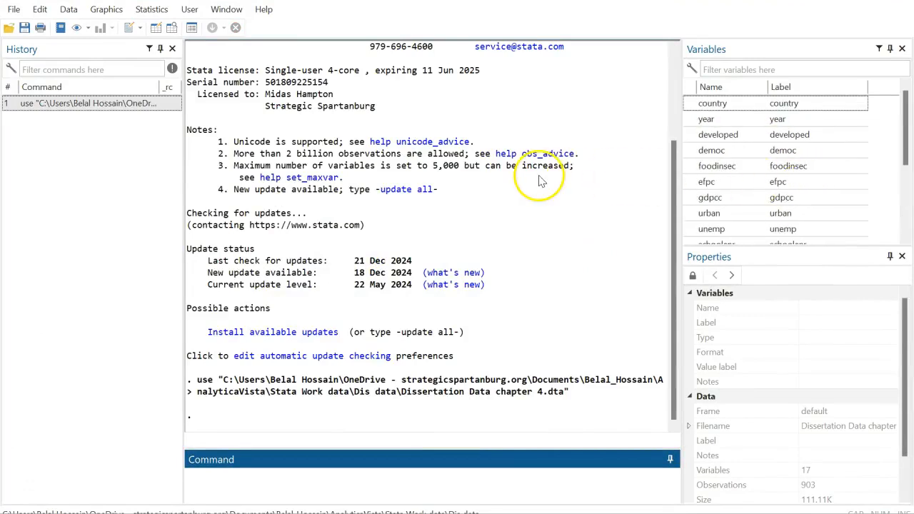
- Open the saved "Do file Stata" from the Dis data folder and go back to the main Stata window
{"action": "left_click", "coordinate": [9, 29]}
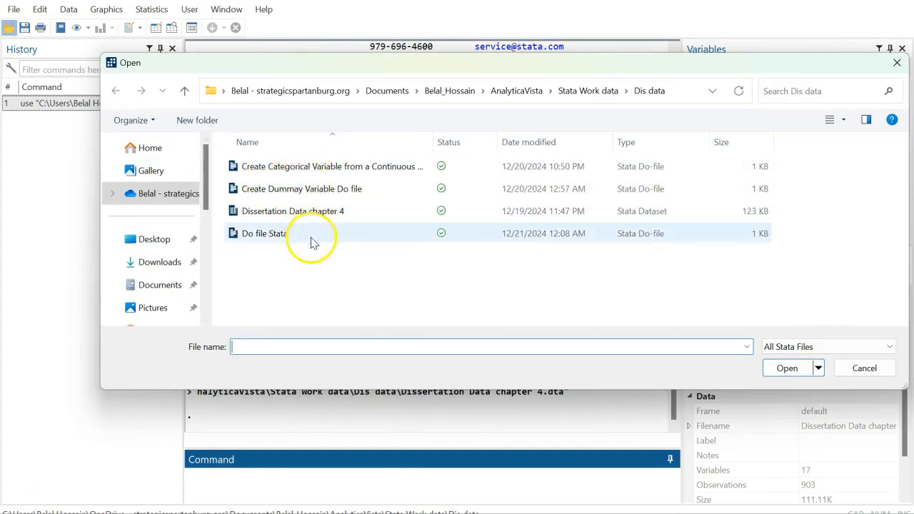
{"action": "left_click", "coordinate": [261, 240]}
{"action": "left_click", "coordinate": [787, 370]}
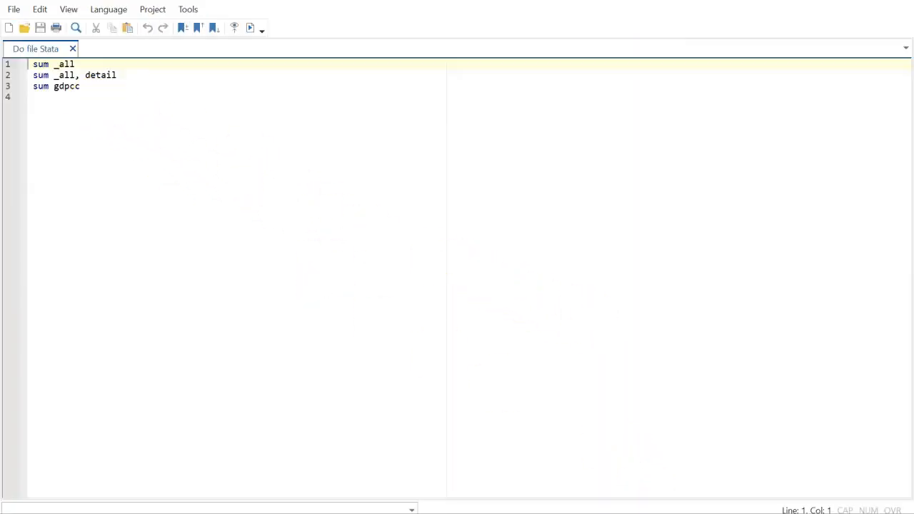
{"action": "left_click", "coordinate": [563, 485]}
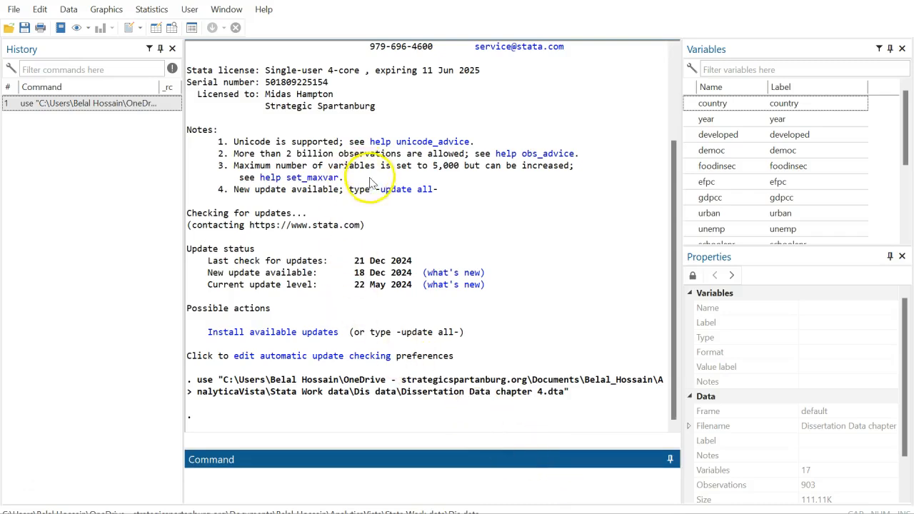
- Run all commands of the reopened "Do file Stata" and review their output in the main Stata window
{"action": "mouse_move", "coordinate": [657, 503]}
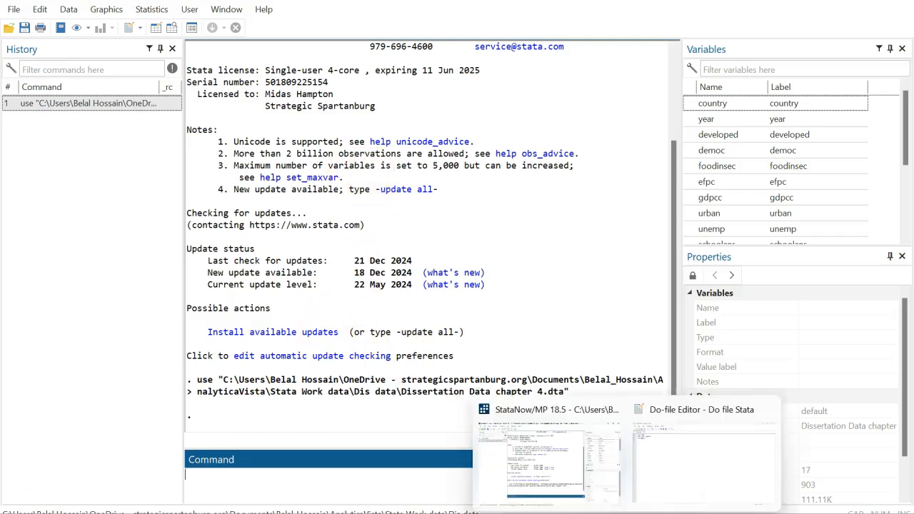
{"action": "left_click", "coordinate": [678, 485]}
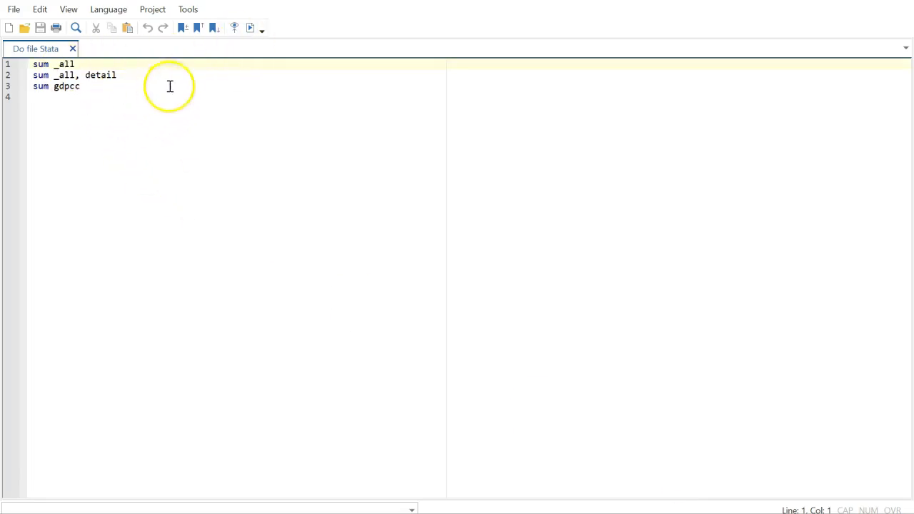
{"action": "mouse_move", "coordinate": [627, 512]}
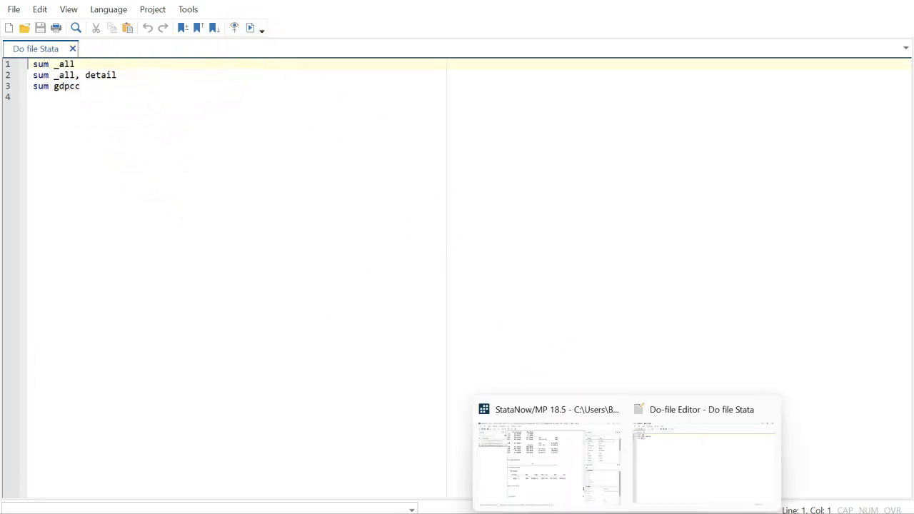
{"action": "left_click", "coordinate": [530, 473]}
{"action": "scroll", "coordinate": [442, 331], "scroll_direction": "up", "scroll_amount": 10}
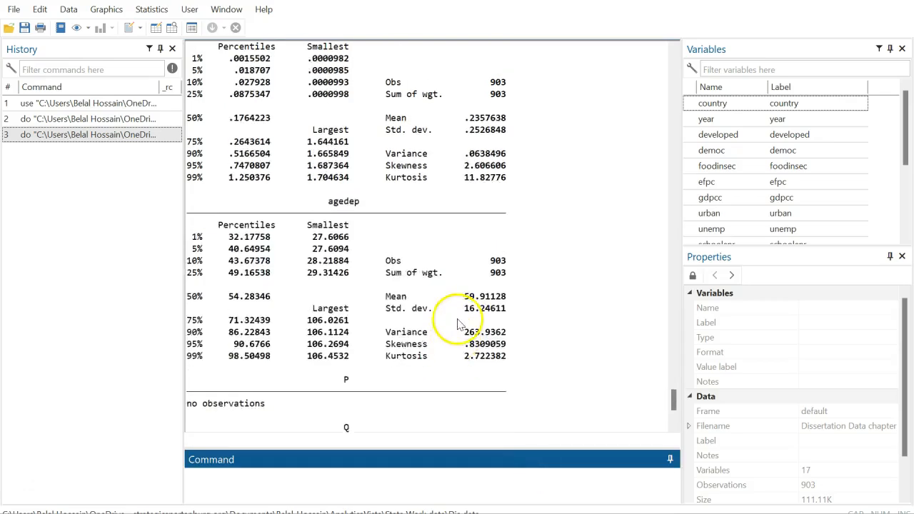
{"action": "left_click_drag", "start_coordinate": [673, 389], "coordinate": [650, 414]}
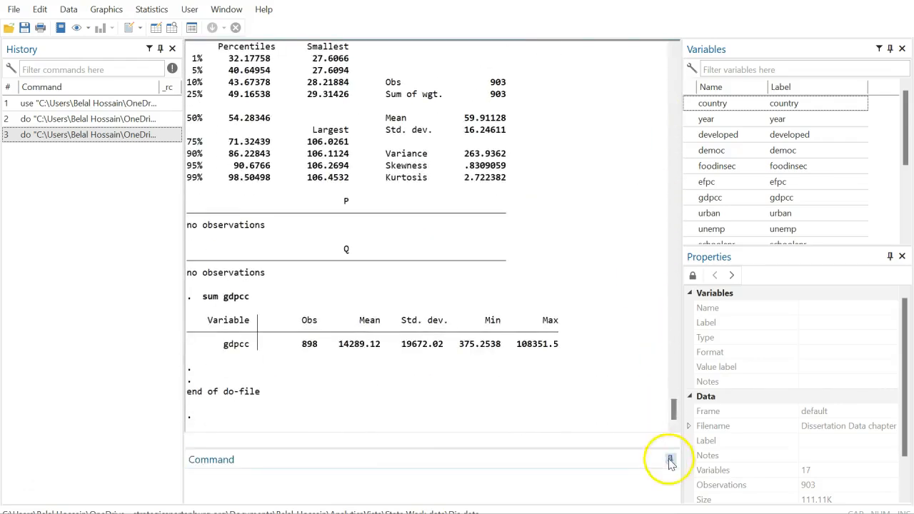
{"action": "mouse_move", "coordinate": [682, 509]}
{"action": "left_click", "coordinate": [695, 484]}
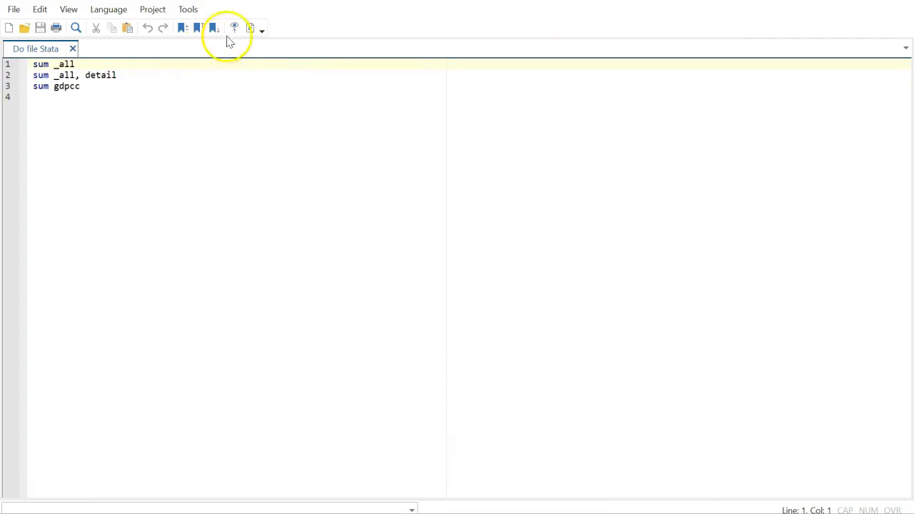
{"action": "mouse_move", "coordinate": [626, 513]}
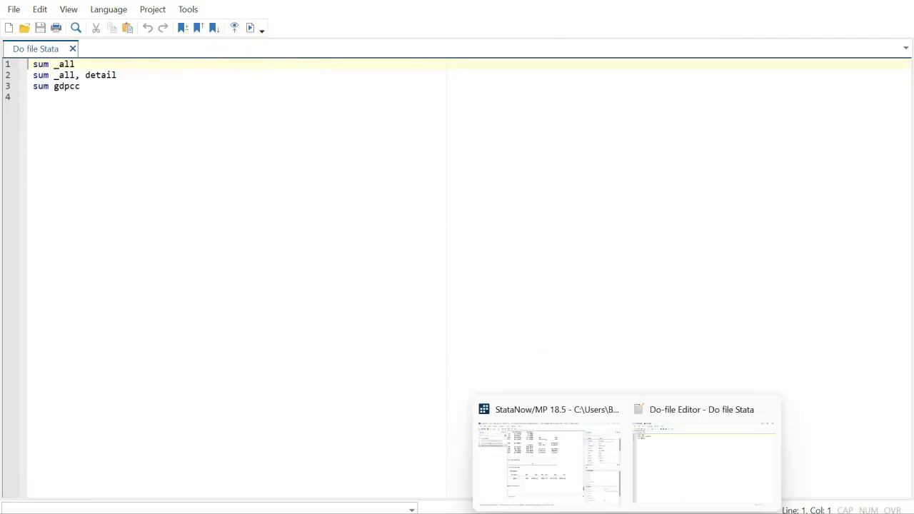
{"action": "left_click", "coordinate": [563, 489]}
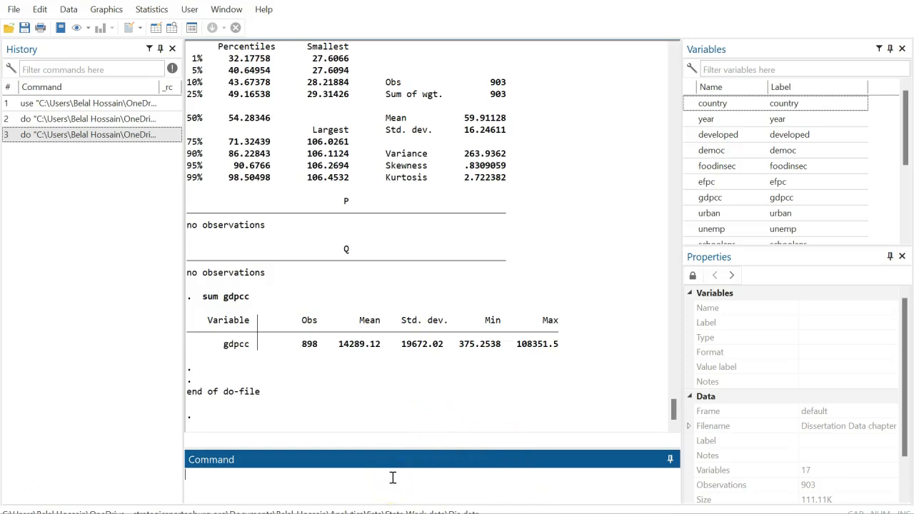
{"action": "left_click", "coordinate": [303, 479]}
- Close the current do-file and open "Create Dummay Variable Do file" from the Dis data folder
{"action": "mouse_move", "coordinate": [599, 508]}
{"action": "left_click", "coordinate": [679, 478]}
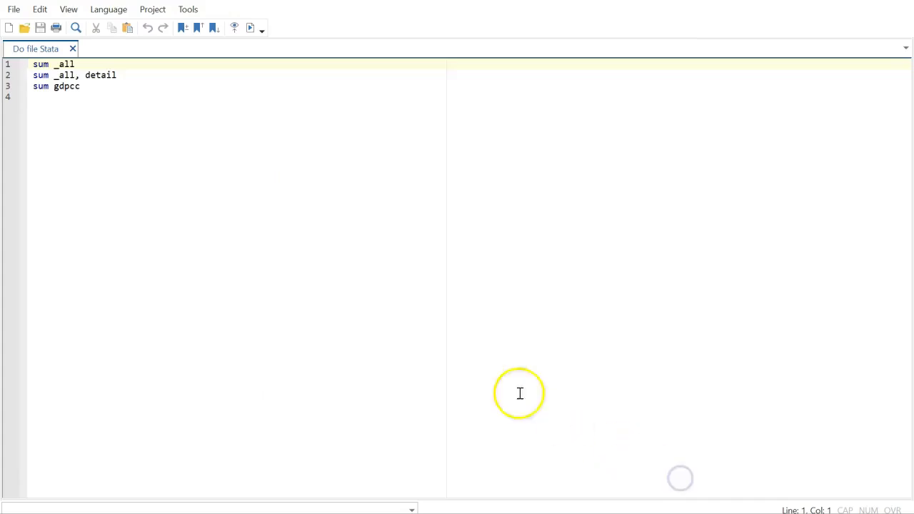
{"action": "left_click", "coordinate": [827, 1]}
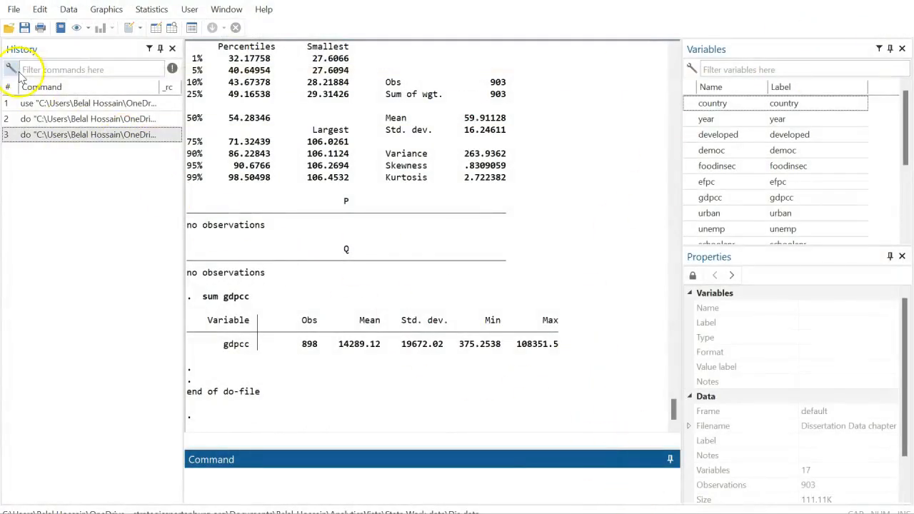
{"action": "left_click", "coordinate": [9, 27]}
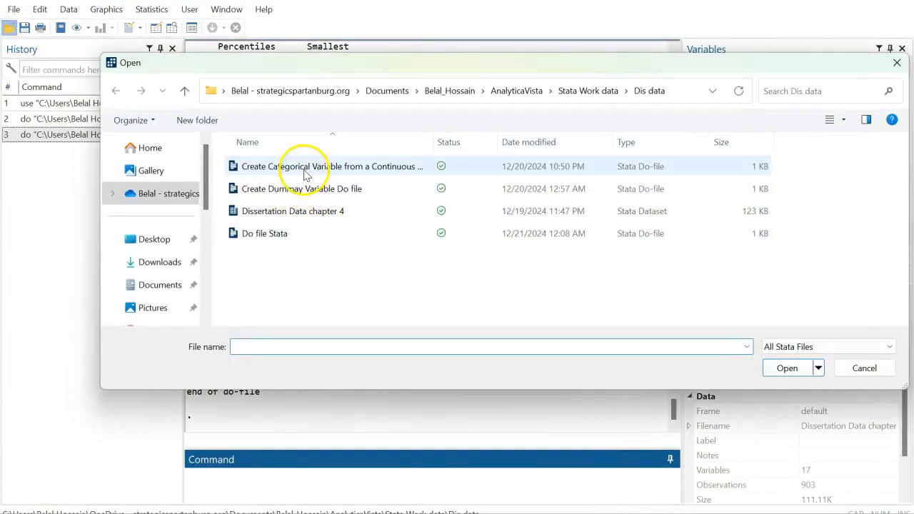
{"action": "left_click", "coordinate": [299, 190]}
{"action": "left_click", "coordinate": [786, 367]}
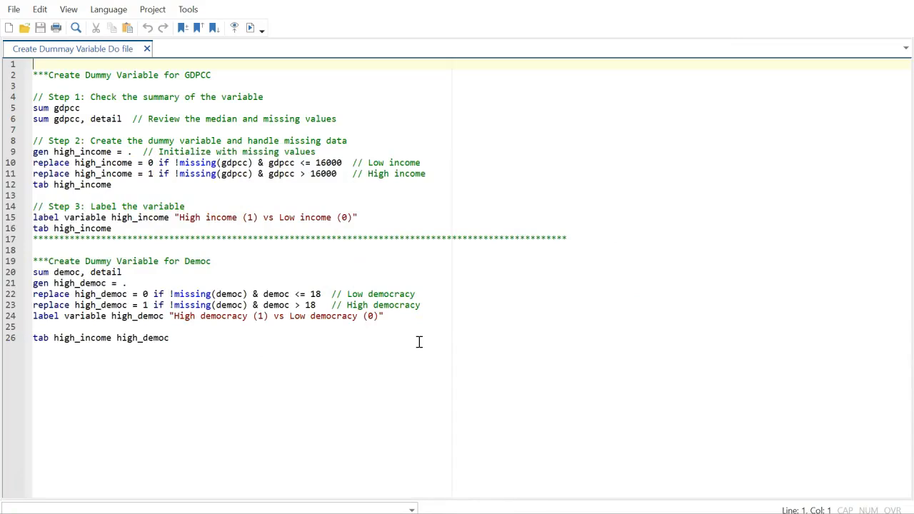
- Examine the comment lines marked with *** and // above the sum gdpcc command in the dummy variable do-file
{"action": "left_click", "coordinate": [49, 74]}
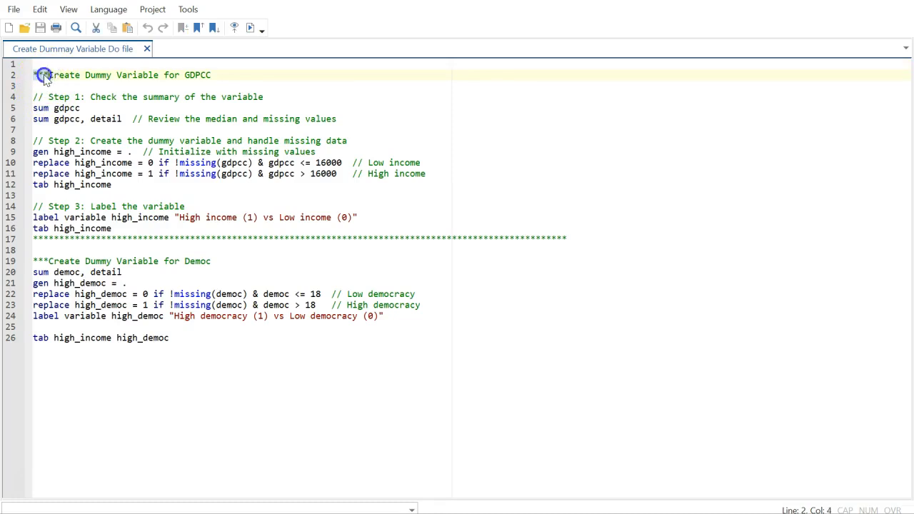
{"action": "left_click_drag", "start_coordinate": [211, 75], "coordinate": [33, 73]}
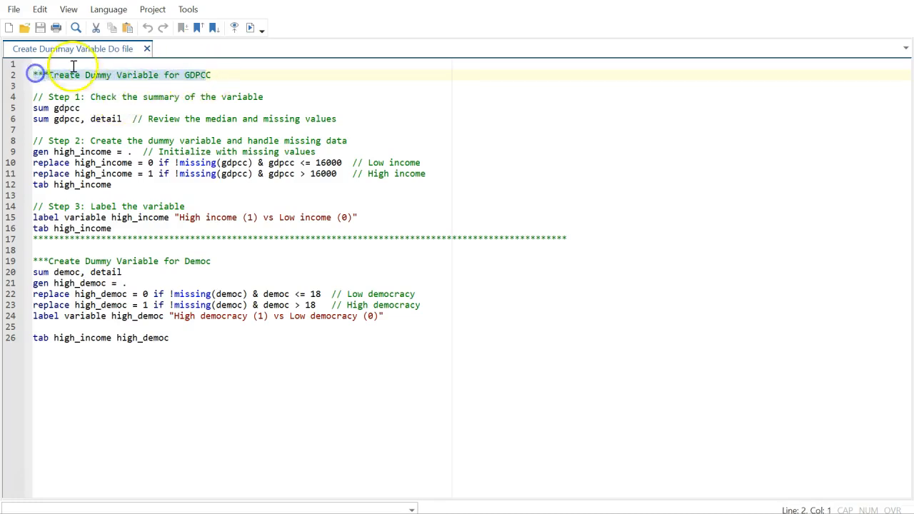
{"action": "left_click", "coordinate": [223, 75]}
{"action": "left_click_drag", "start_coordinate": [221, 75], "coordinate": [51, 75]}
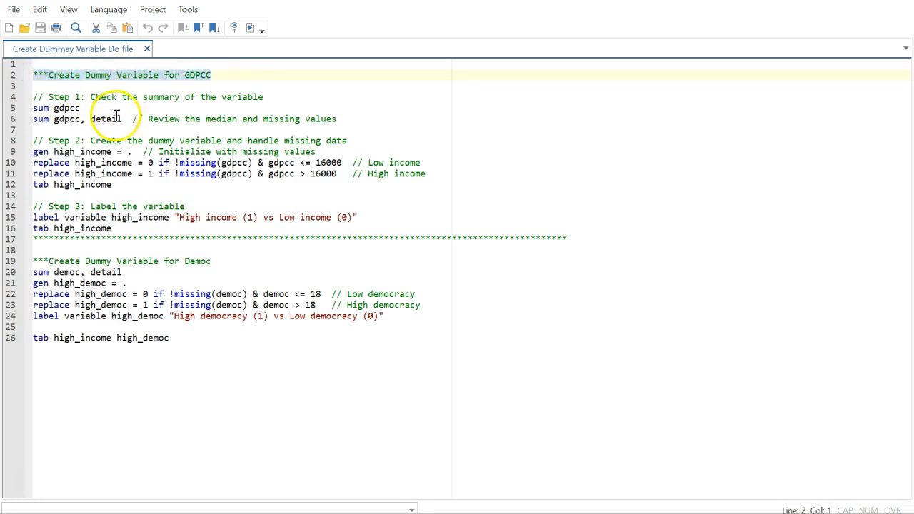
{"action": "left_click", "coordinate": [43, 97]}
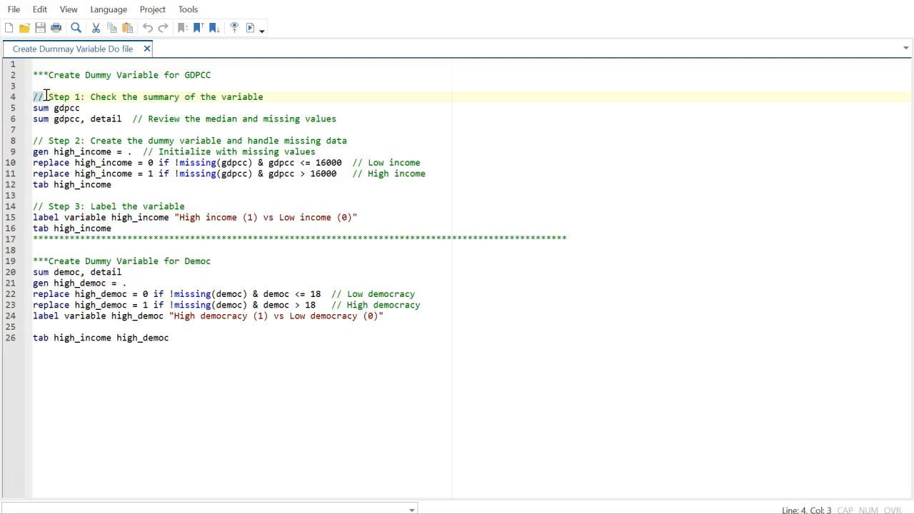
{"action": "left_click", "coordinate": [44, 96]}
{"action": "left_click", "coordinate": [30, 99]}
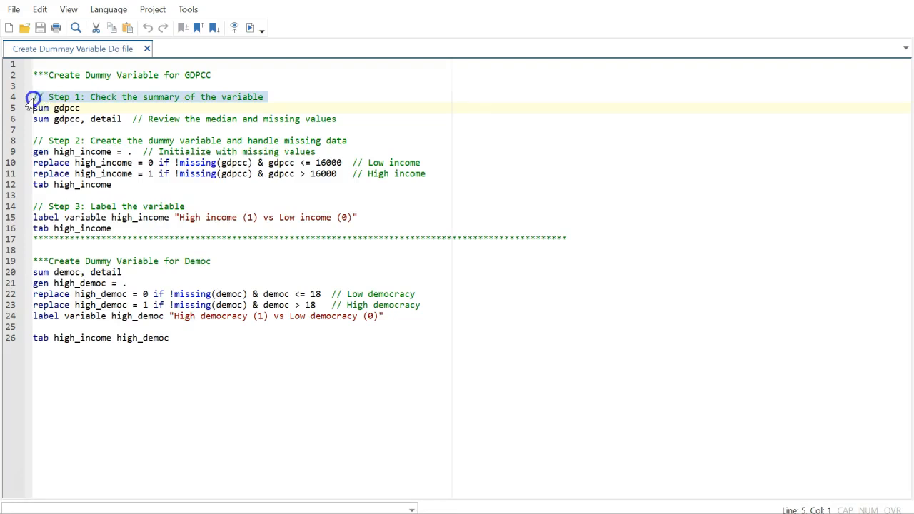
{"action": "left_click", "coordinate": [89, 105]}
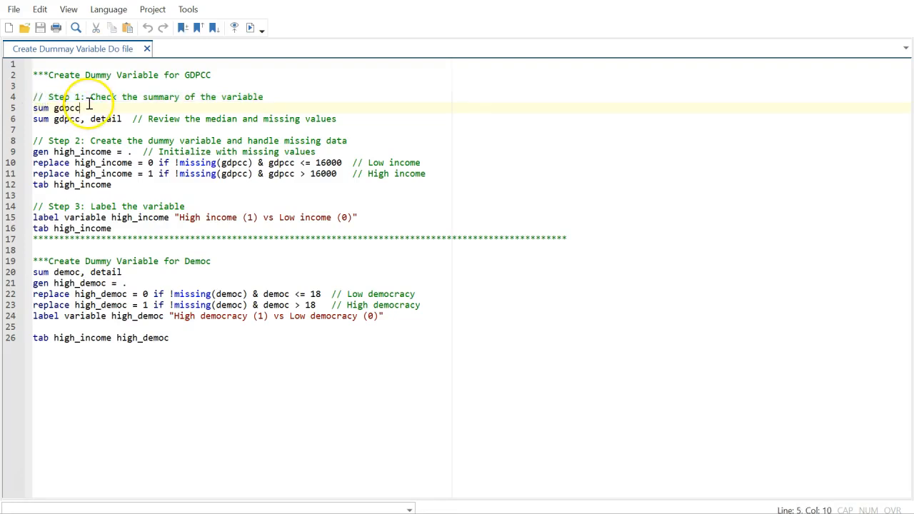
{"action": "left_click", "coordinate": [46, 95]}
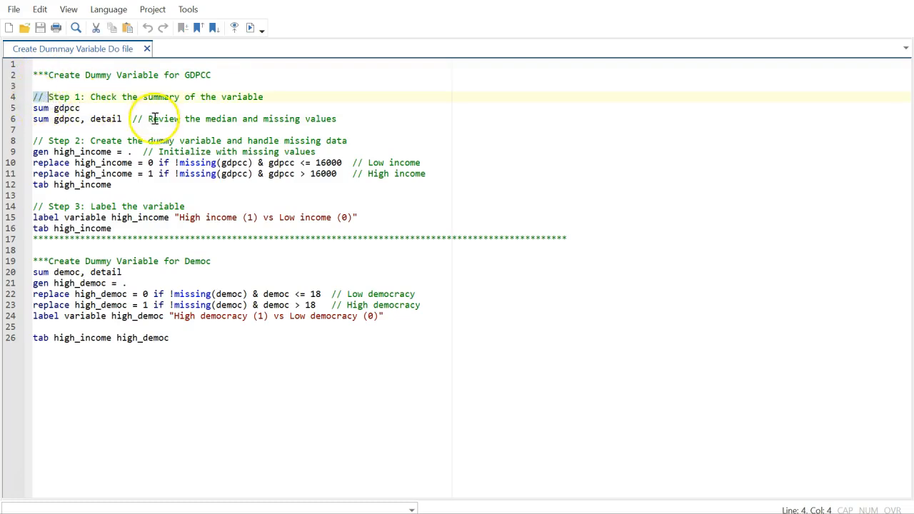
- Examine the inline // comment after "sum gdpcc, detail" and compare it with the two executable sum commands
{"action": "left_click_drag", "start_coordinate": [132, 119], "coordinate": [335, 122]}
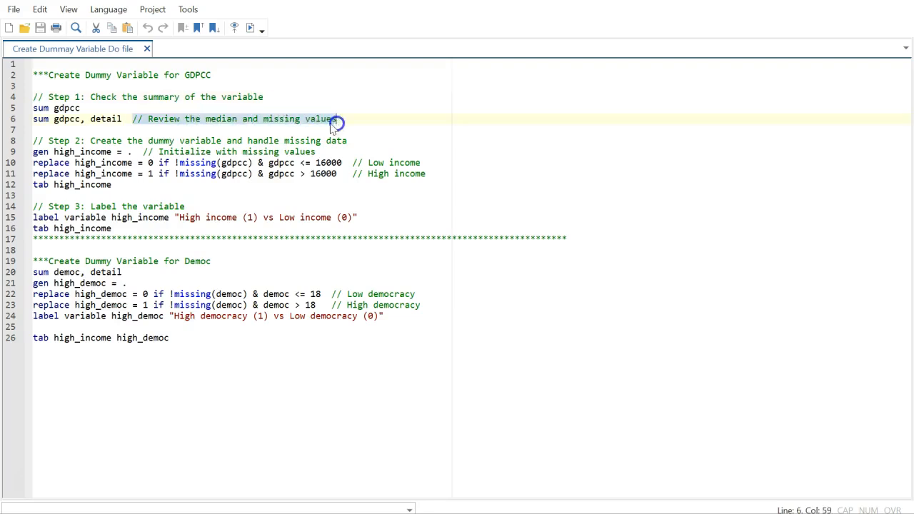
{"action": "left_click", "coordinate": [130, 126]}
{"action": "left_click_drag", "start_coordinate": [133, 120], "coordinate": [207, 119]}
{"action": "left_click", "coordinate": [179, 127]}
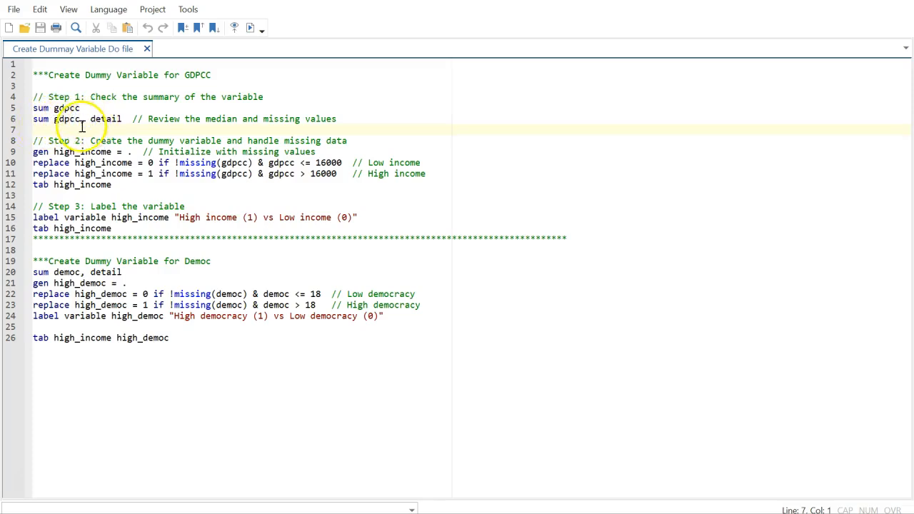
{"action": "left_click_drag", "start_coordinate": [122, 118], "coordinate": [48, 110]}
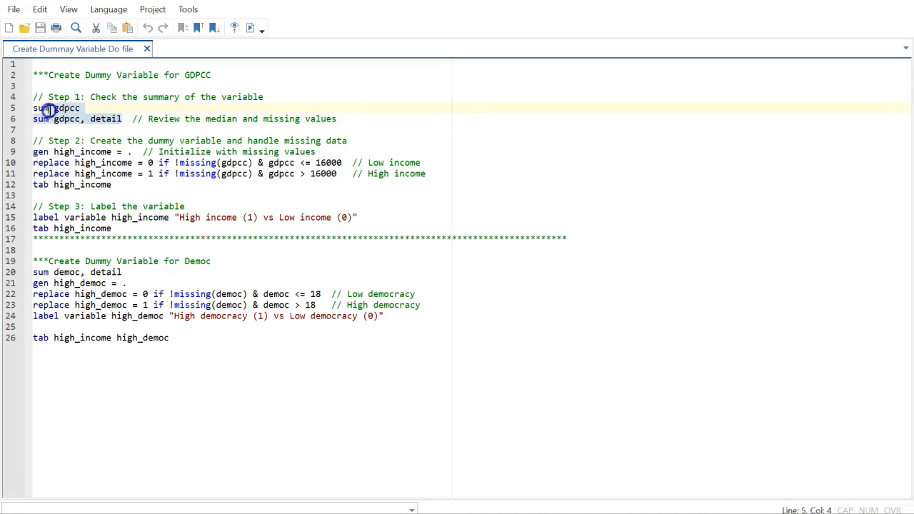
{"action": "left_click", "coordinate": [147, 118]}
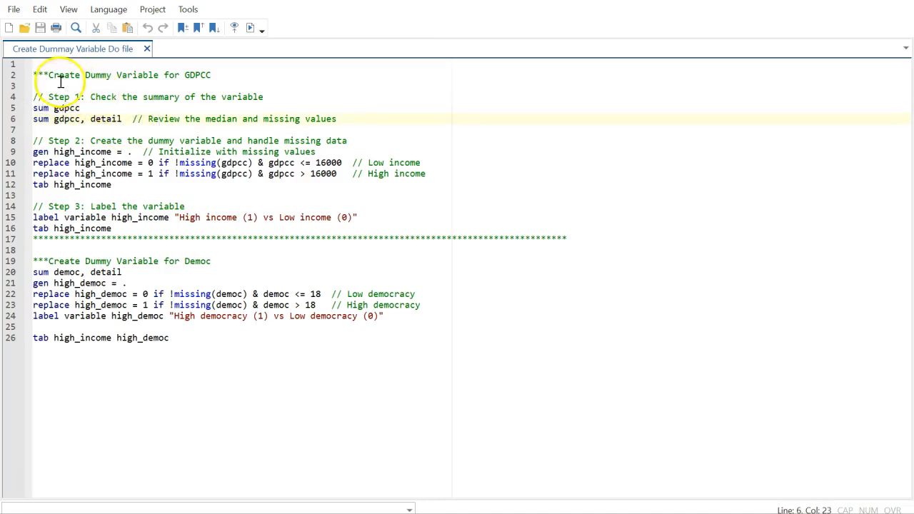
- Compare the inline // marker after "sum gdpcc, detail" with the *** heading comment "Create Dummy Variable for GDPCC"
{"action": "left_click", "coordinate": [136, 118]}
{"action": "left_click_drag", "start_coordinate": [137, 118], "coordinate": [140, 118]}
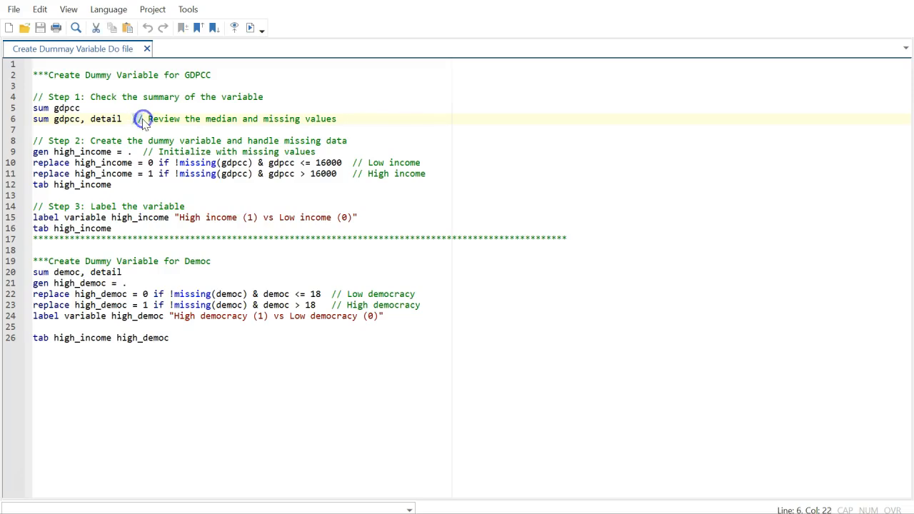
{"action": "left_click", "coordinate": [141, 119]}
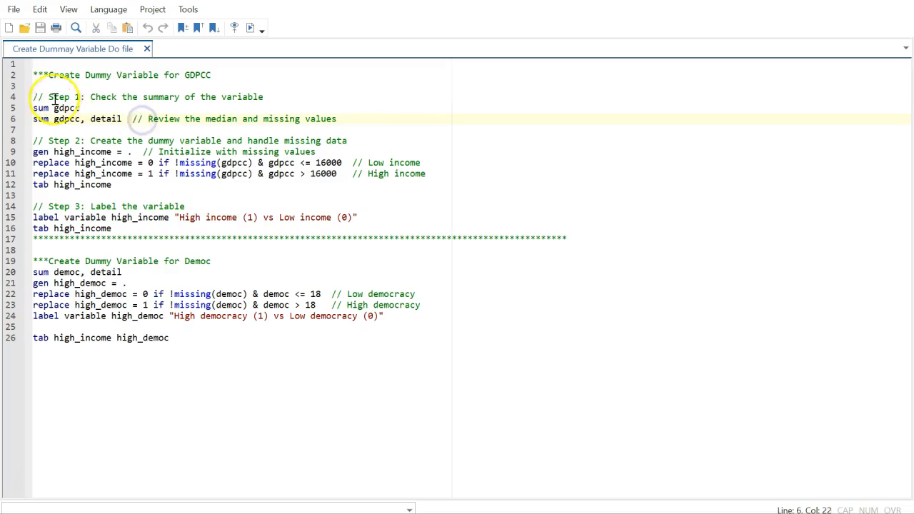
{"action": "left_click", "coordinate": [44, 75]}
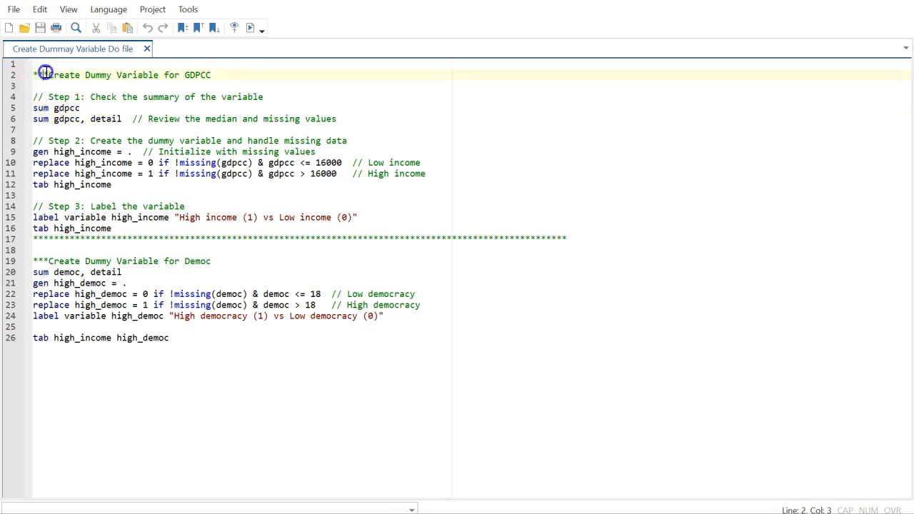
{"action": "left_click", "coordinate": [170, 79]}
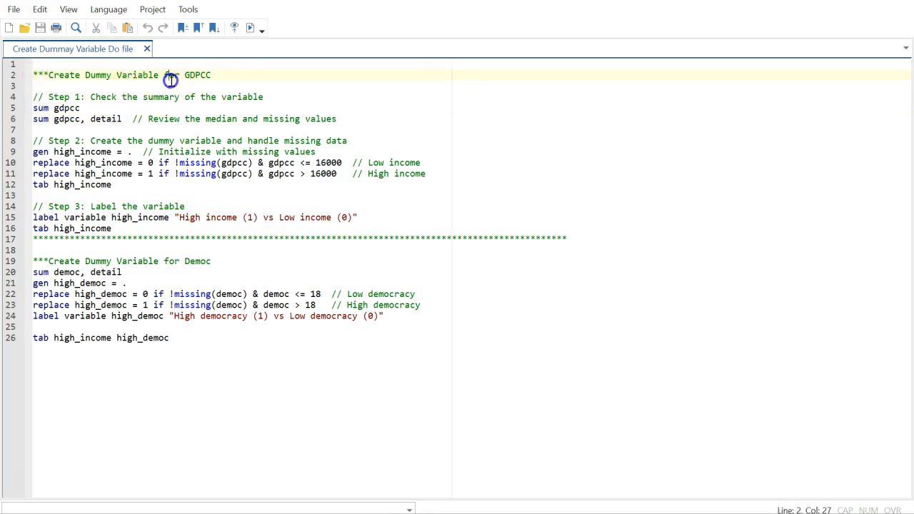
{"action": "left_click", "coordinate": [37, 86]}
{"action": "left_click", "coordinate": [344, 123]}
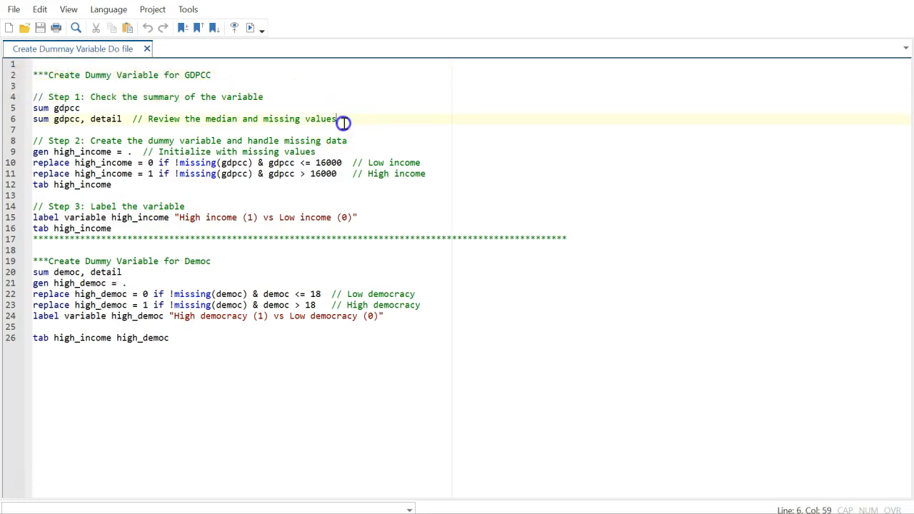
- Examine the Step 1 and Step 2 comments, the gen high_income line and the "Low income" and "High income" inline comments on the replace commands
{"action": "left_click", "coordinate": [51, 97]}
{"action": "triple_click", "coordinate": [70, 96]}
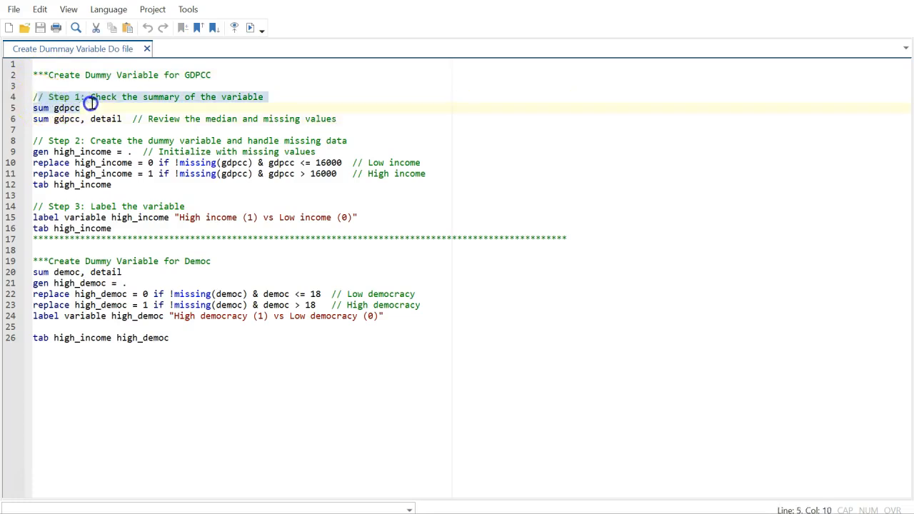
{"action": "left_click", "coordinate": [174, 140]}
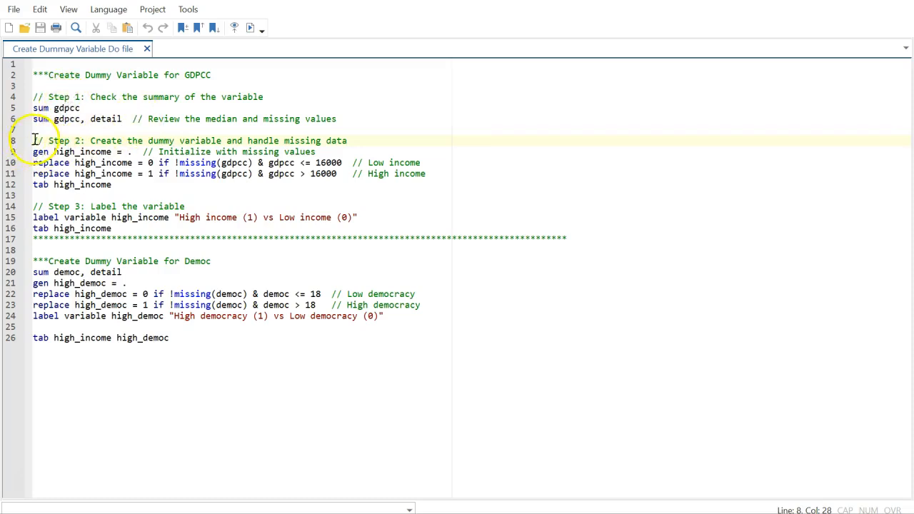
{"action": "left_click_drag", "start_coordinate": [348, 141], "coordinate": [79, 141]}
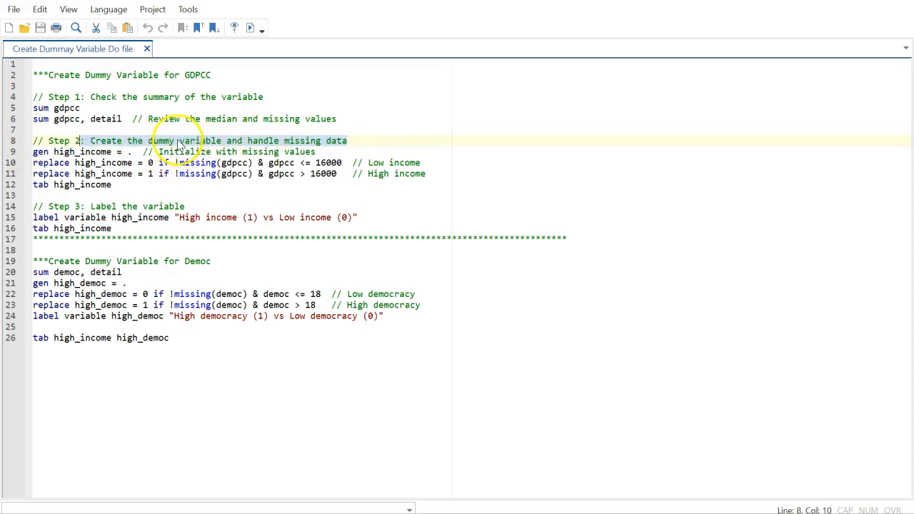
{"action": "left_click", "coordinate": [181, 140]}
{"action": "left_click", "coordinate": [140, 195]}
{"action": "mouse_move", "coordinate": [347, 163]}
{"action": "left_mouse_down"}
{"action": "mouse_move", "coordinate": [422, 163]}
{"action": "mouse_move", "coordinate": [357, 175]}
{"action": "left_mouse_up"}
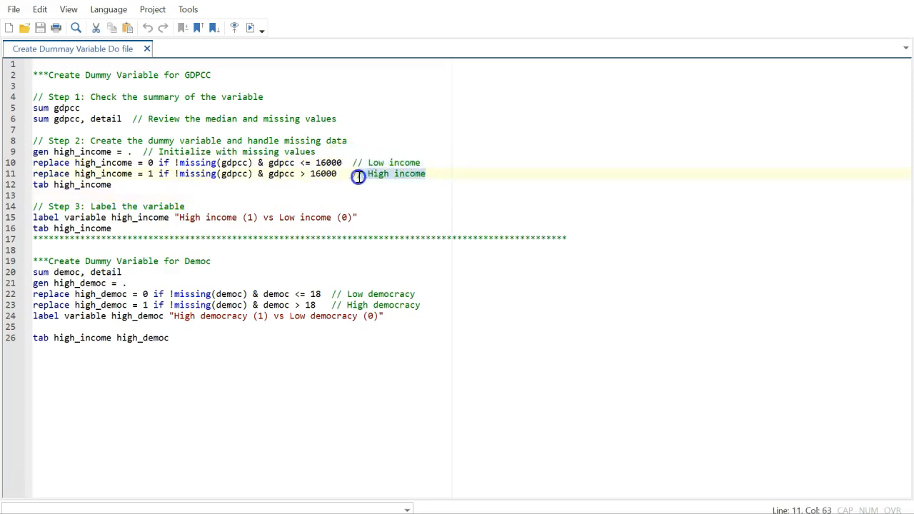
{"action": "mouse_move", "coordinate": [34, 163]}
{"action": "left_mouse_down"}
{"action": "mouse_move", "coordinate": [422, 163]}
{"action": "mouse_move", "coordinate": [316, 174]}
{"action": "mouse_move", "coordinate": [45, 173]}
{"action": "left_mouse_up"}
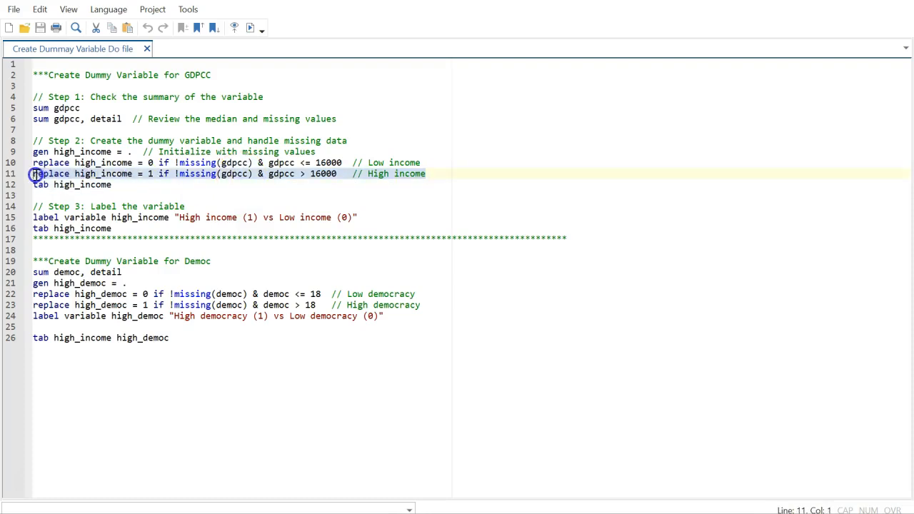
{"action": "mouse_move", "coordinate": [112, 152]}
{"action": "left_mouse_down"}
{"action": "mouse_move", "coordinate": [64, 152]}
{"action": "mouse_move", "coordinate": [128, 152]}
{"action": "left_mouse_up"}
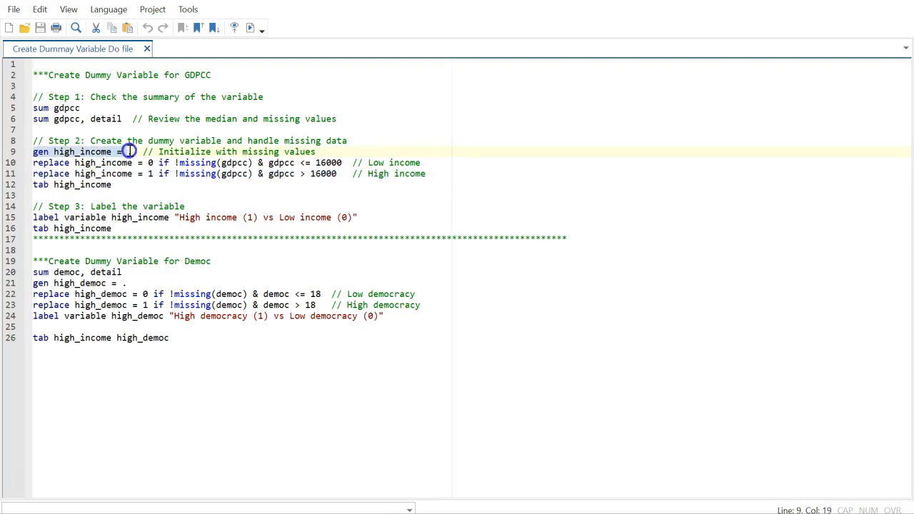
{"action": "left_click", "coordinate": [114, 164]}
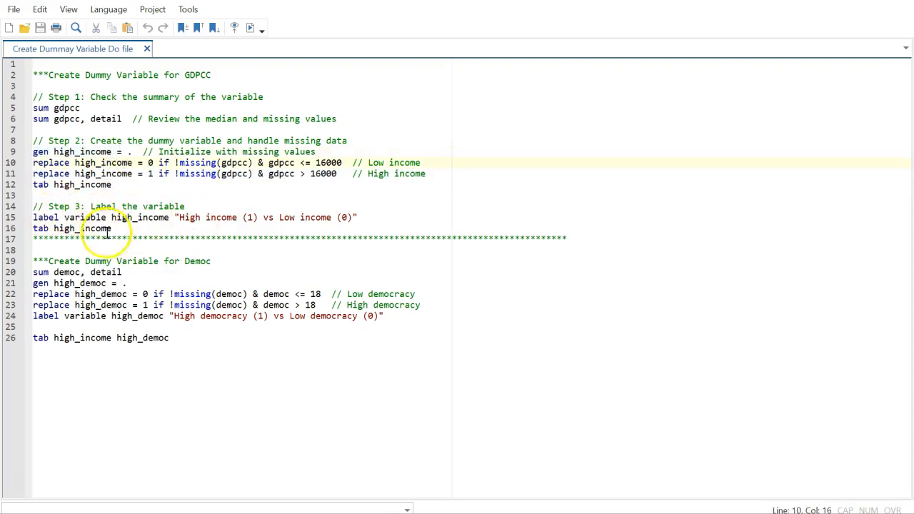
- Insert a blank line above the asterisk separator between the GDPCC and Democ sections, and review the separator and the Democ heading comment
{"action": "left_click", "coordinate": [33, 240]}
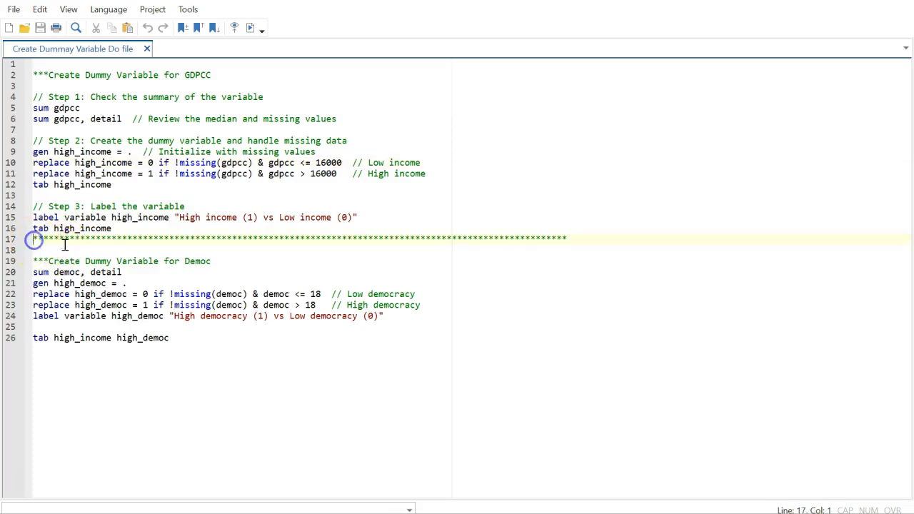
{"action": "key", "text": "Return"}
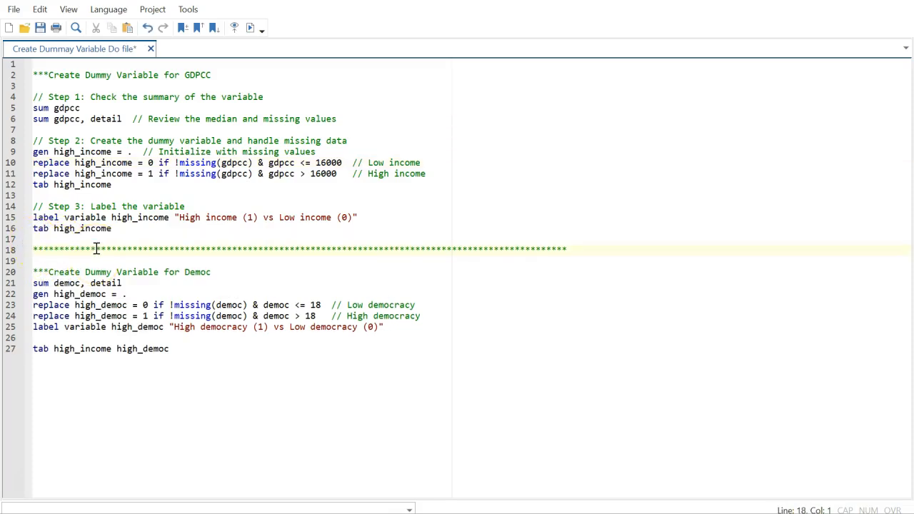
{"action": "mouse_move", "coordinate": [574, 250]}
{"action": "left_mouse_down"}
{"action": "mouse_move", "coordinate": [32, 247]}
{"action": "mouse_move", "coordinate": [500, 235]}
{"action": "mouse_move", "coordinate": [558, 250]}
{"action": "left_mouse_up"}
{"action": "left_click", "coordinate": [77, 248]}
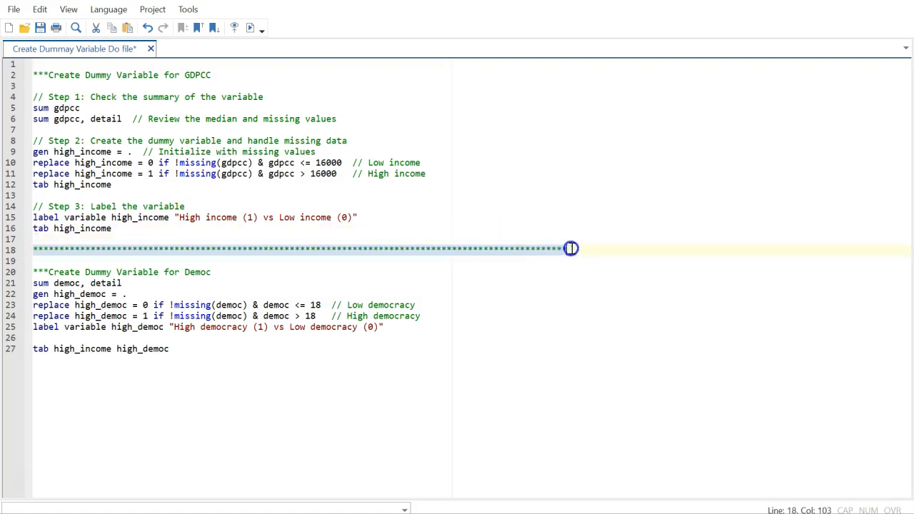
{"action": "left_click", "coordinate": [394, 261]}
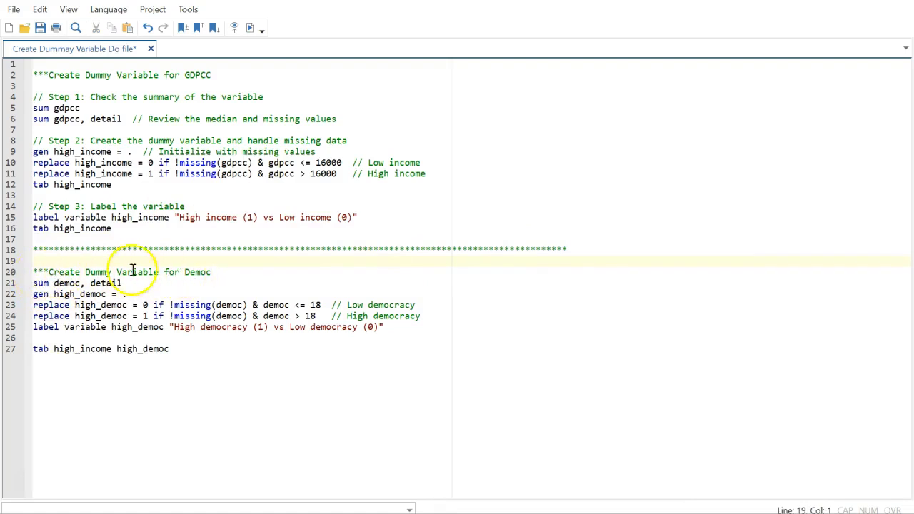
{"action": "left_click_drag", "start_coordinate": [210, 274], "coordinate": [32, 272]}
{"action": "left_click", "coordinate": [208, 272]}
- Add a long asterisk separator line below "tab high_income high_democ", leaving one blank line between them
{"action": "left_click", "coordinate": [39, 375]}
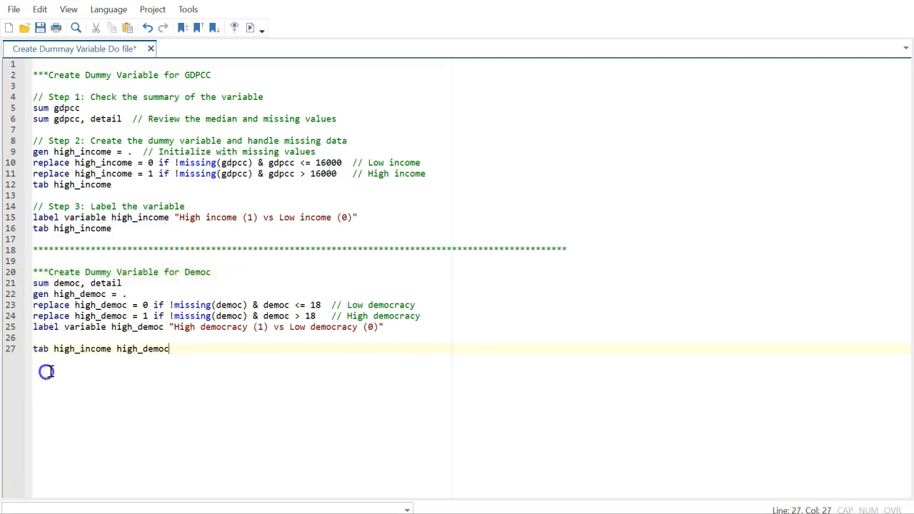
{"action": "key", "text": "Return"}
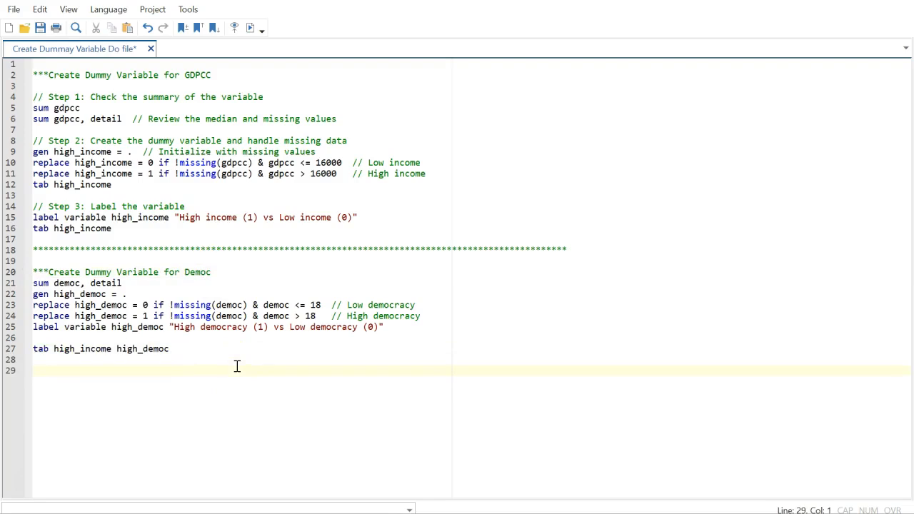
{"action": "type", "text": "**************"}
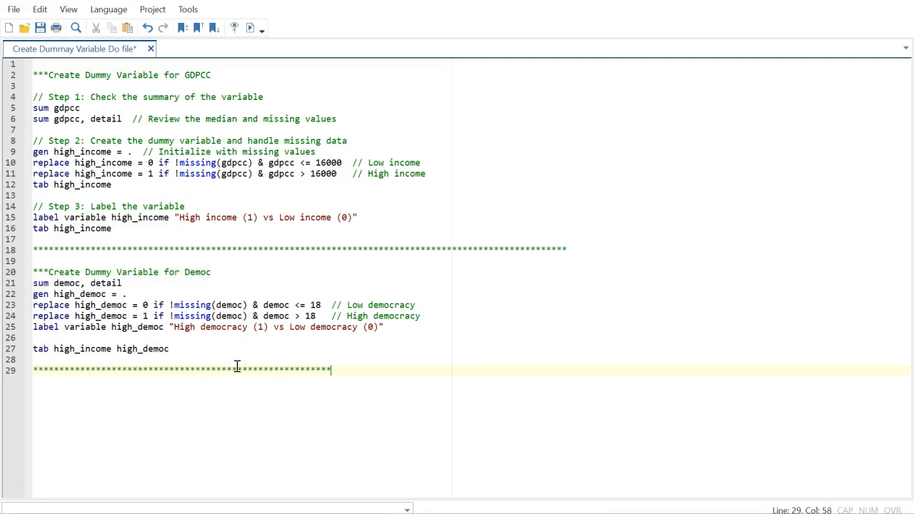
{"action": "type", "text": "************"}
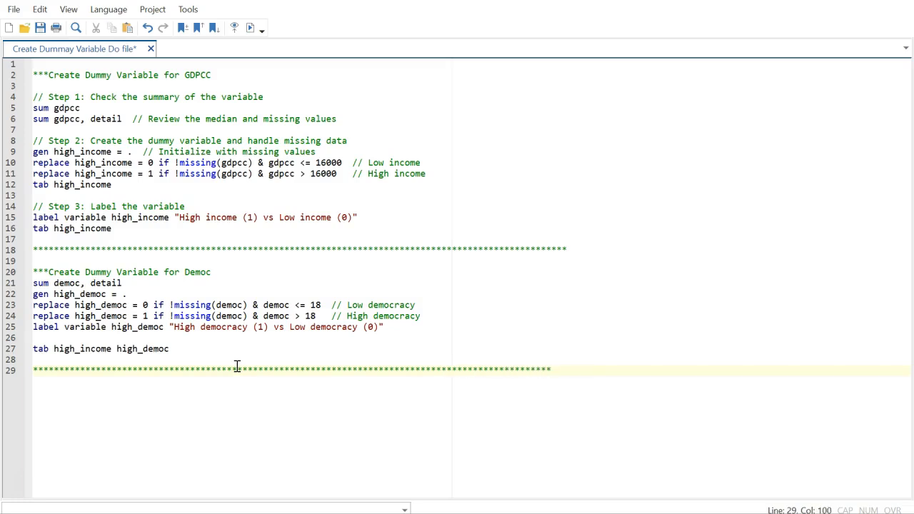
- Below the new separator, add the comment "*Descriptive Statistics" followed by the commands "su _all" and "Su _all, deatil"
{"action": "key", "text": "Return"}
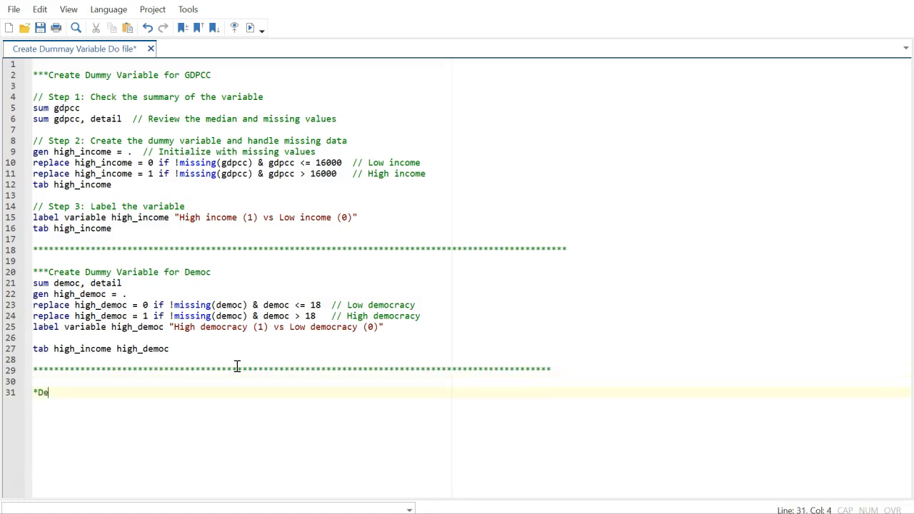
{"action": "type", "text": "ptive"}
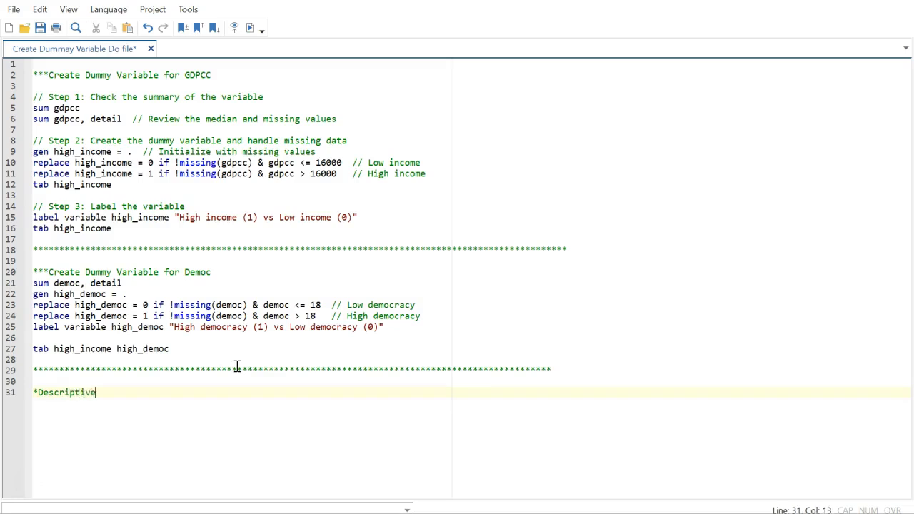
{"action": "type", "text": " Statistics"}
{"action": "key", "text": "Return"}
{"action": "type", "text": "su _all"}
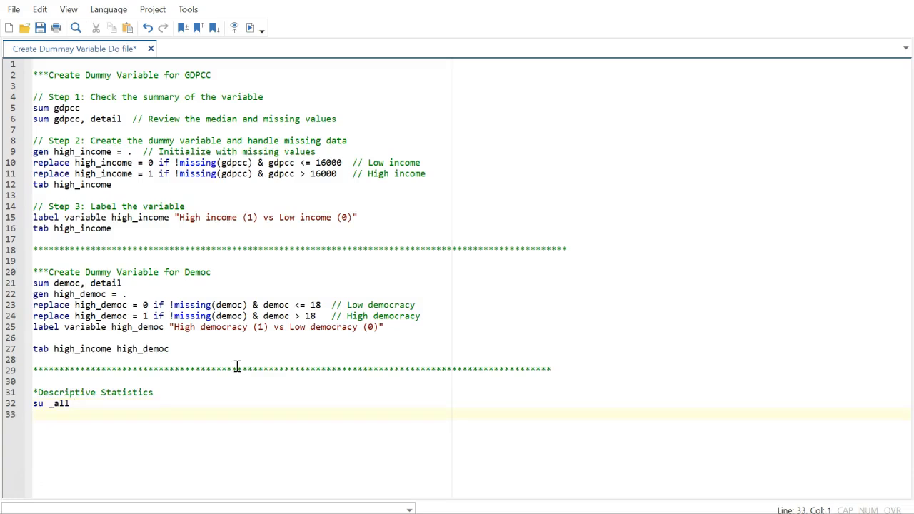
{"action": "type", "text": "Su _a"}
{"action": "type", "text": ", deati"}
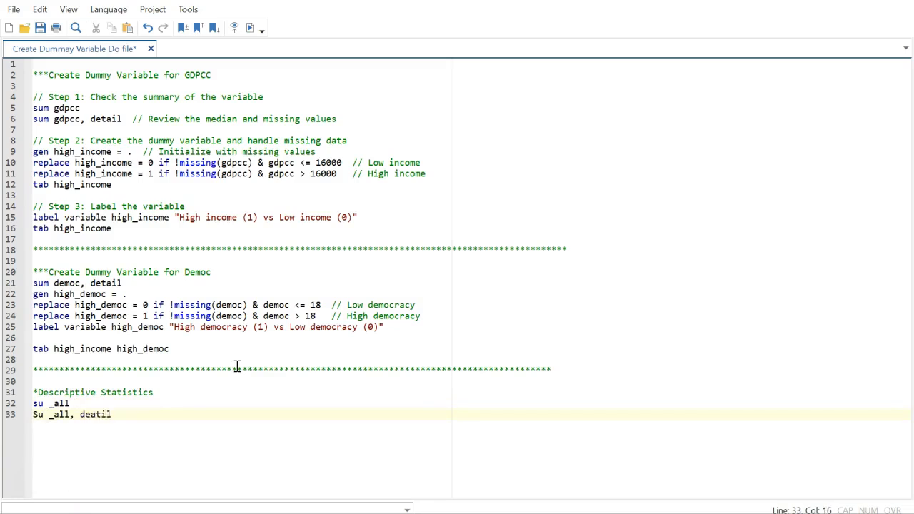
{"action": "type", "text": "l"}
- Add another asterisk separator after the descriptive statistics commands, followed by the command "reg efpc gdpcc democ"
{"action": "key", "text": "Return"}
{"action": "key", "text": "Return"}
{"action": "type", "text": "************************************************************************************************"}
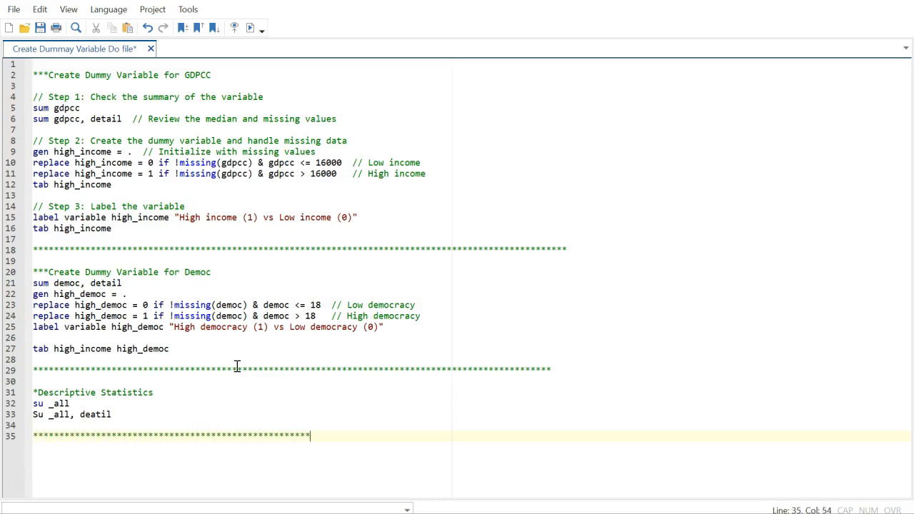
{"action": "type", "text": "***"}
{"action": "key", "text": "Return"}
{"action": "type", "text": "reg "}
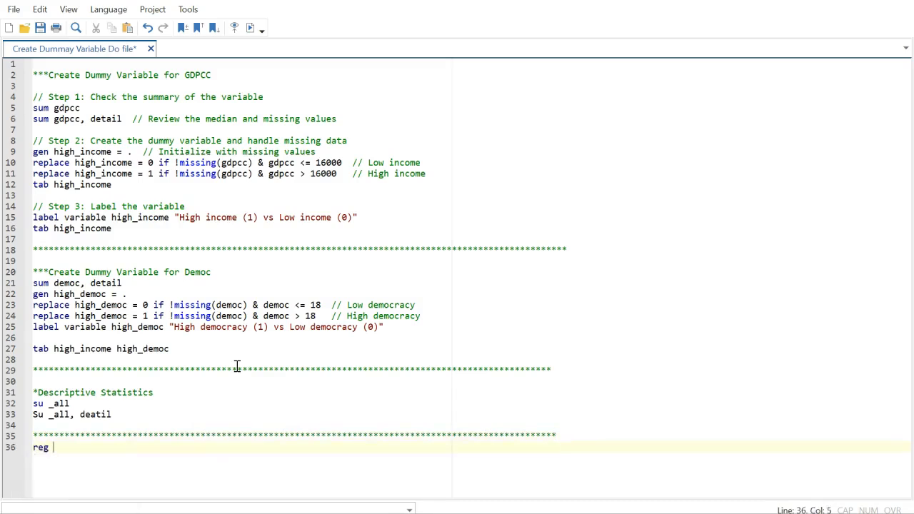
{"action": "type", "text": "efpc "}
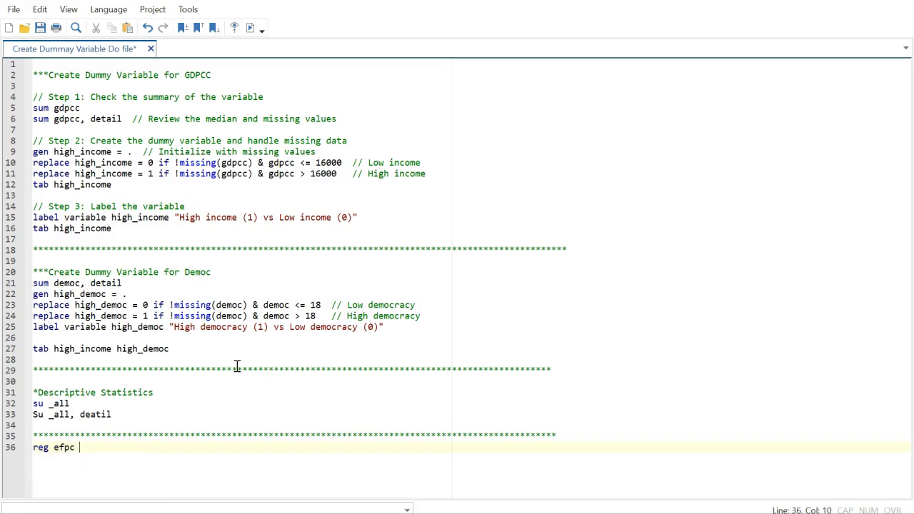
{"action": "type", "text": "gdpcc "}
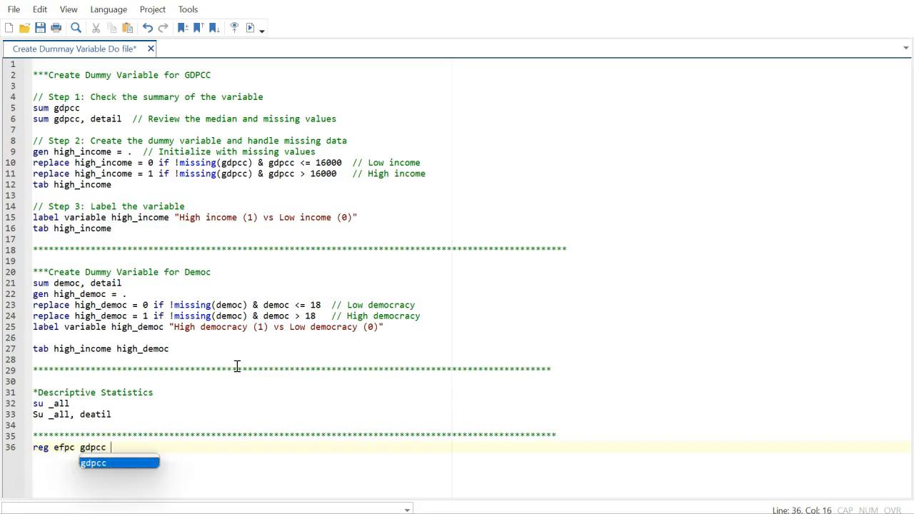
{"action": "type", "text": "democ"}
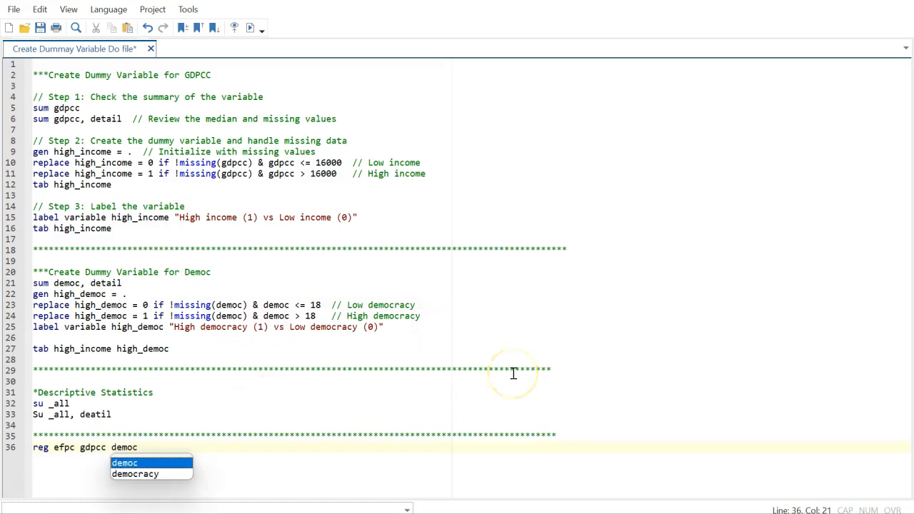
{"action": "left_click", "coordinate": [446, 370]}
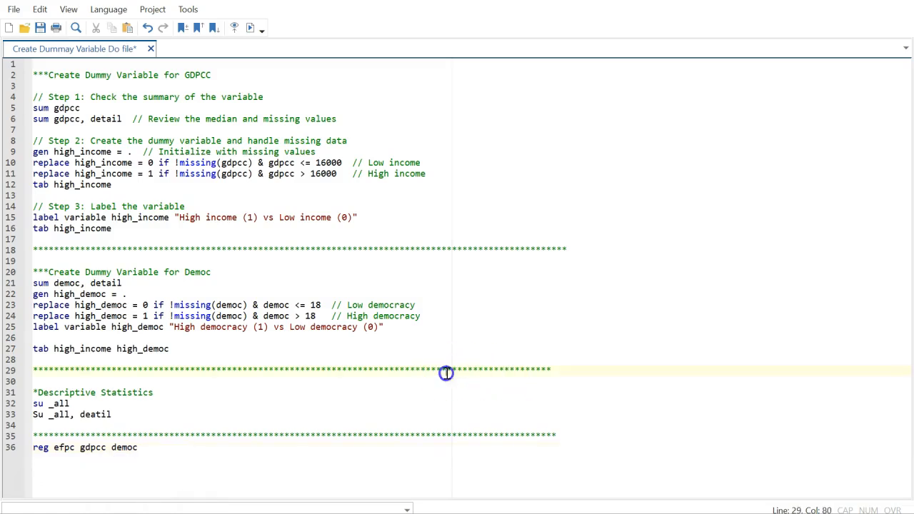
- Insert a blank line and the comment "*Regression" directly above the reg command
{"action": "left_click", "coordinate": [34, 447]}
{"action": "key", "text": "Return"}
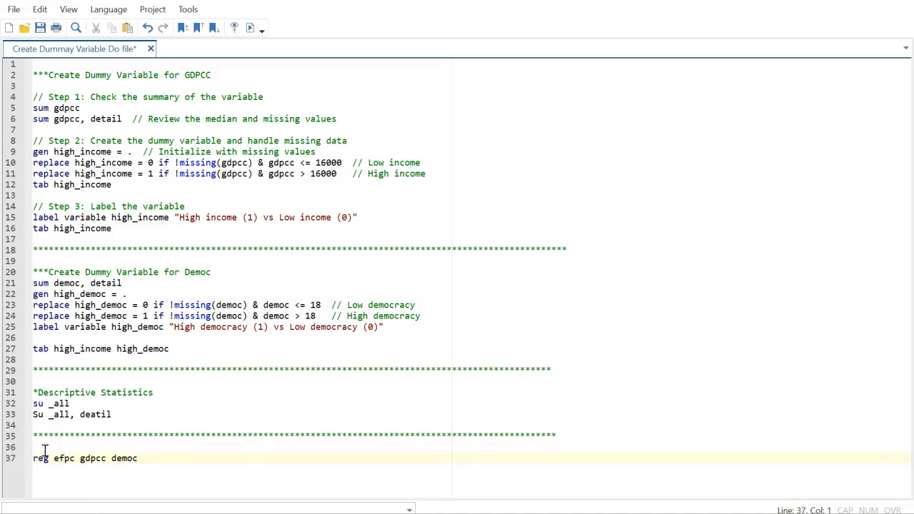
{"action": "left_click", "coordinate": [40, 447]}
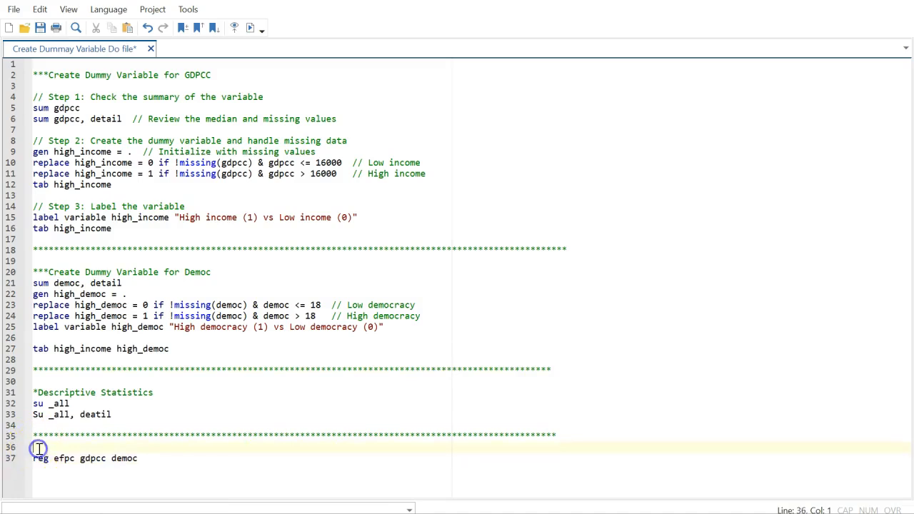
{"action": "key", "text": "Return"}
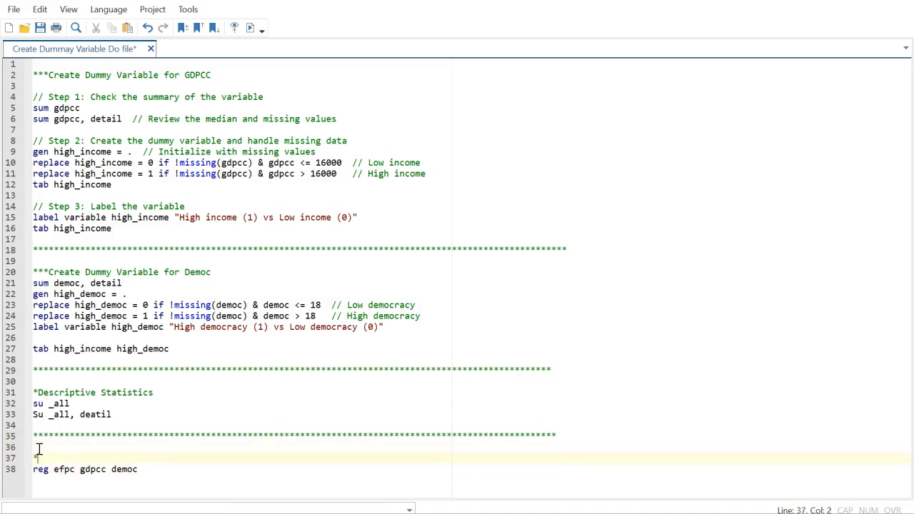
{"action": "type", "text": "*Regression"}
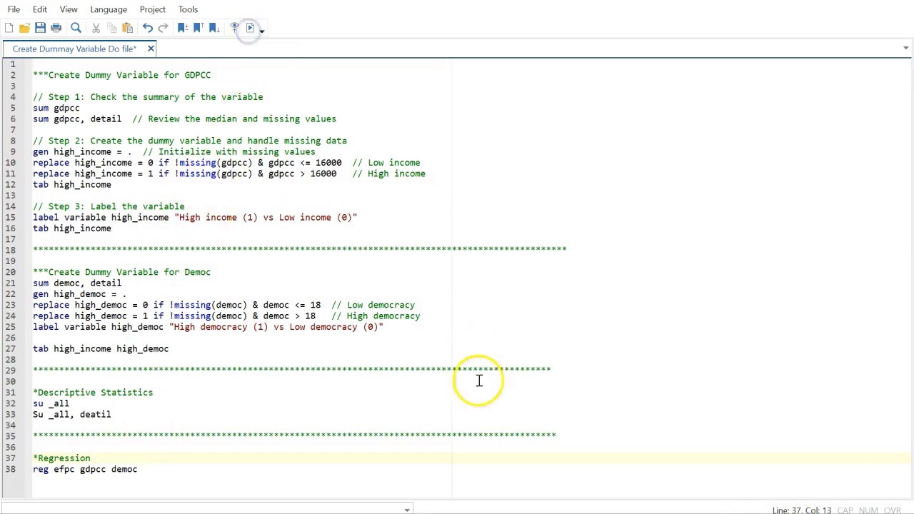
- Run the whole do-file and bring up its output in the main Stata window
{"action": "left_click", "coordinate": [520, 470]}
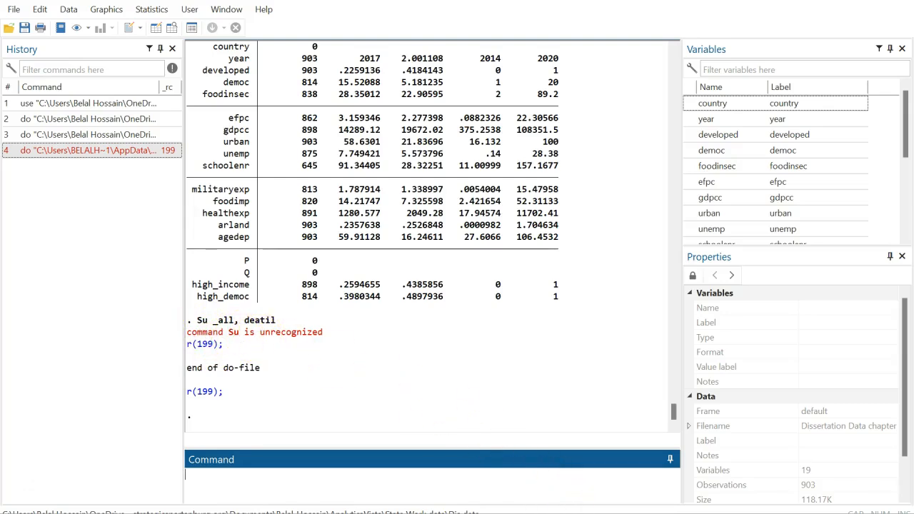
- Return to the do-file and change the two descriptive statistics commands to "sum _all" and "Sum _all, deatil"
{"action": "mouse_move", "coordinate": [626, 510]}
{"action": "left_click", "coordinate": [686, 481]}
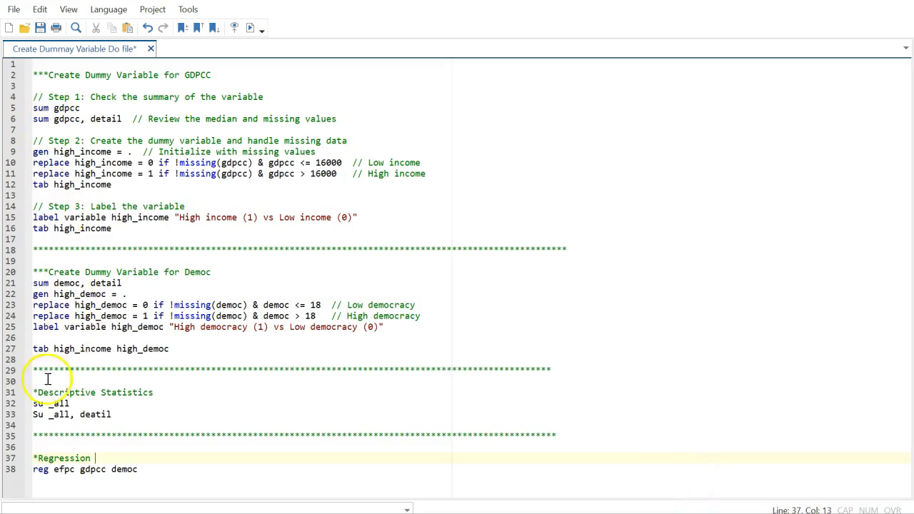
{"action": "left_click", "coordinate": [44, 402]}
{"action": "type", "text": "m"}
{"action": "left_click", "coordinate": [63, 403]}
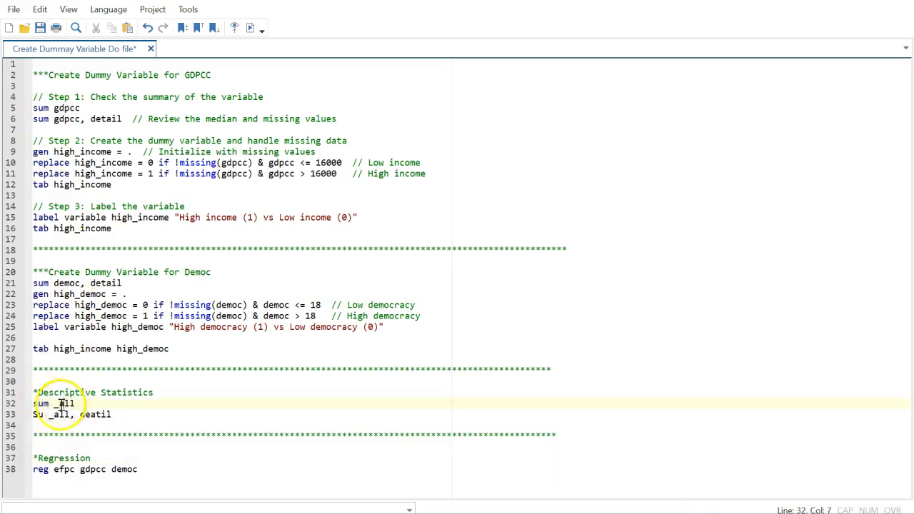
{"action": "left_click", "coordinate": [43, 416]}
{"action": "type", "text": "m"}
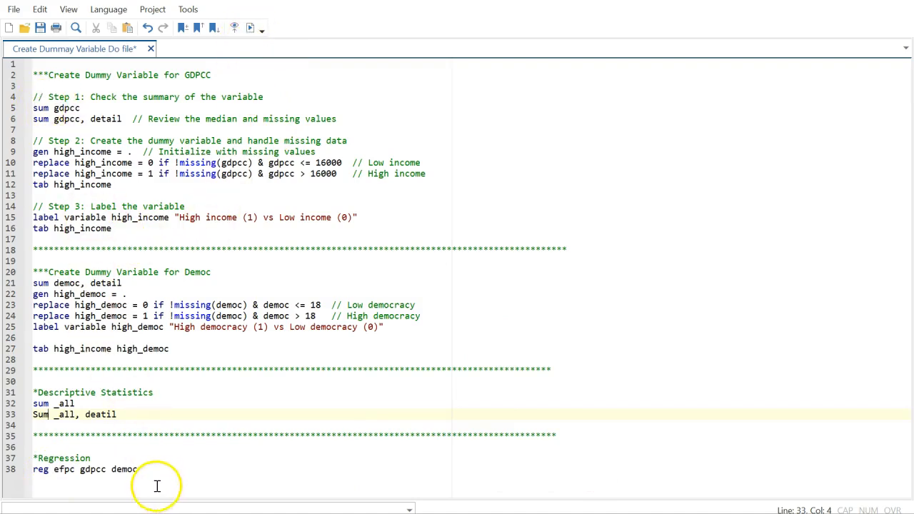
- Run only the lines from the "*Descriptive Statistics" comment through the reg command and bring up the output in the main Stata window
{"action": "left_click_drag", "start_coordinate": [150, 471], "coordinate": [33, 391]}
{"action": "left_click", "coordinate": [249, 27]}
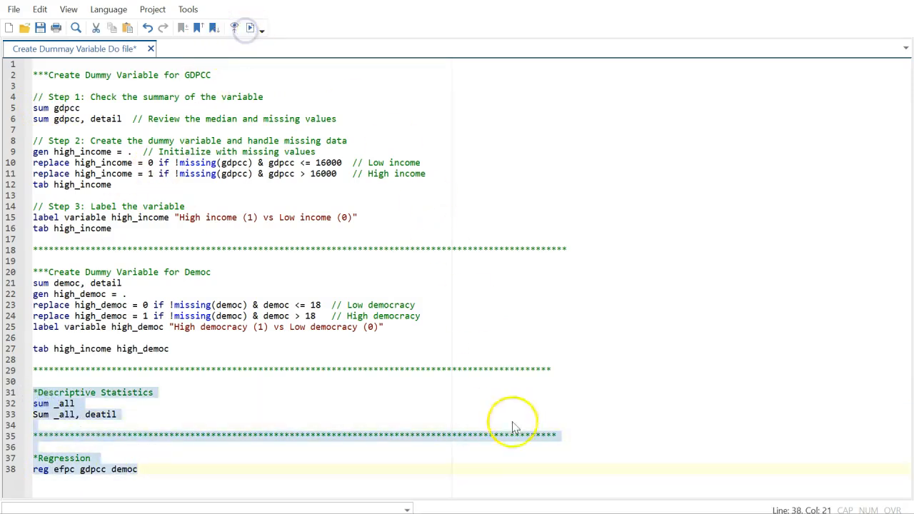
{"action": "mouse_move", "coordinate": [587, 508]}
{"action": "left_click", "coordinate": [499, 459]}
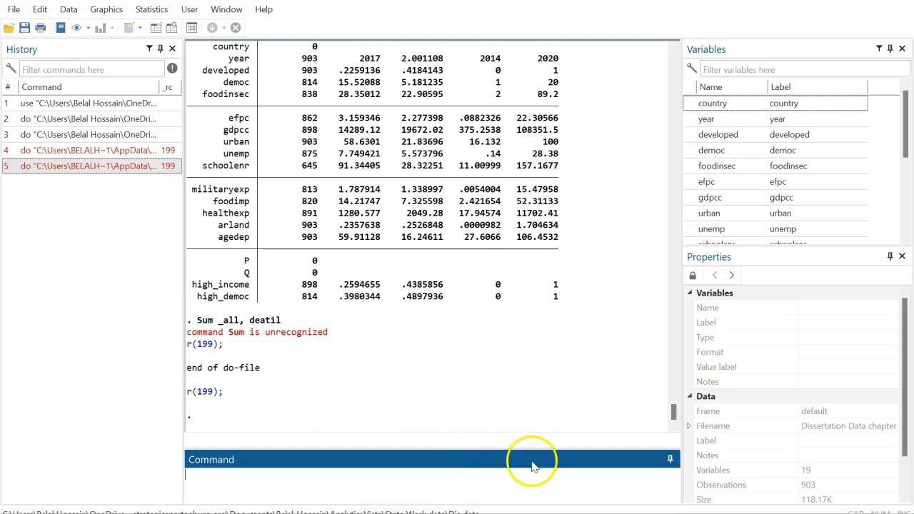
- Go back to the do-file and make the second summary command start with lowercase "sum"
{"action": "mouse_move", "coordinate": [626, 513]}
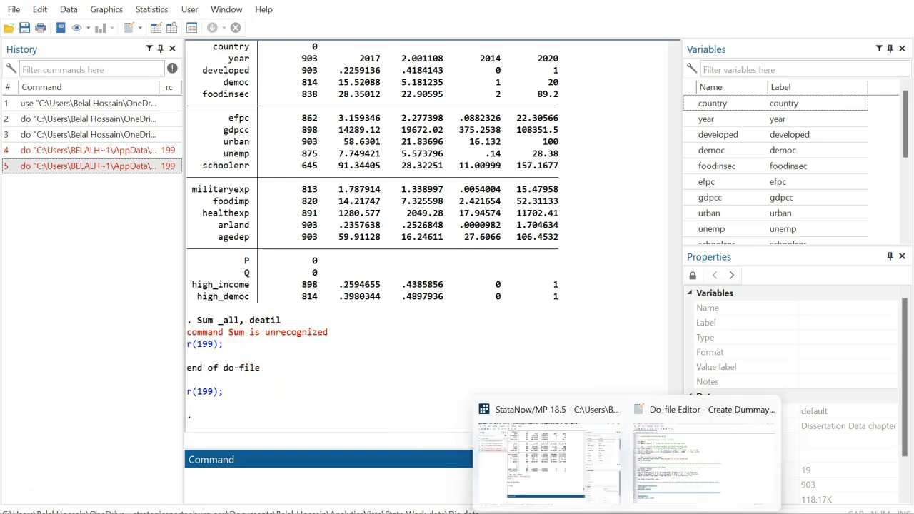
{"action": "left_click", "coordinate": [653, 490]}
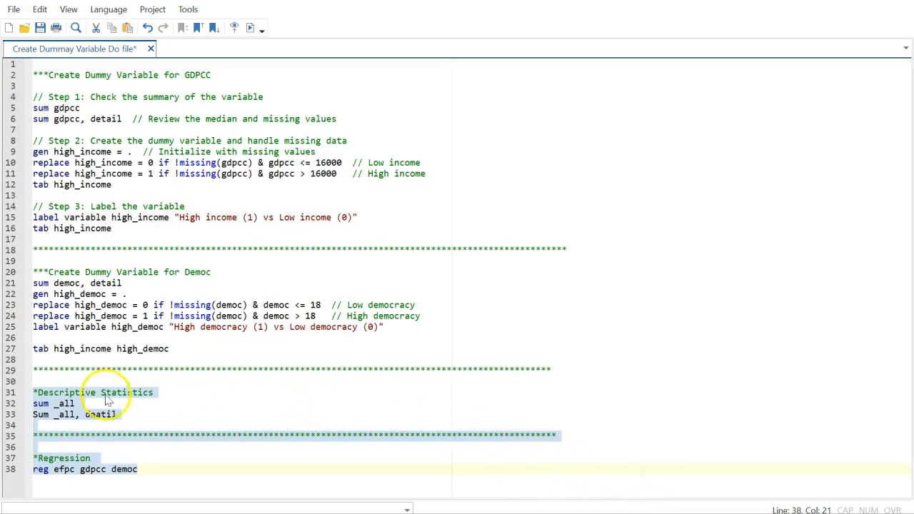
{"action": "left_click", "coordinate": [38, 403]}
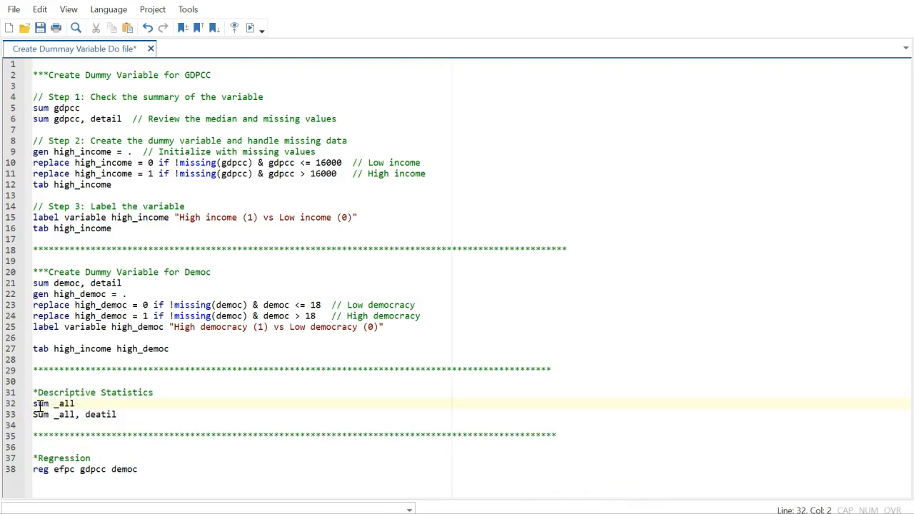
{"action": "left_click_drag", "start_coordinate": [33, 414], "coordinate": [38, 414]}
{"action": "type", "text": "s"}
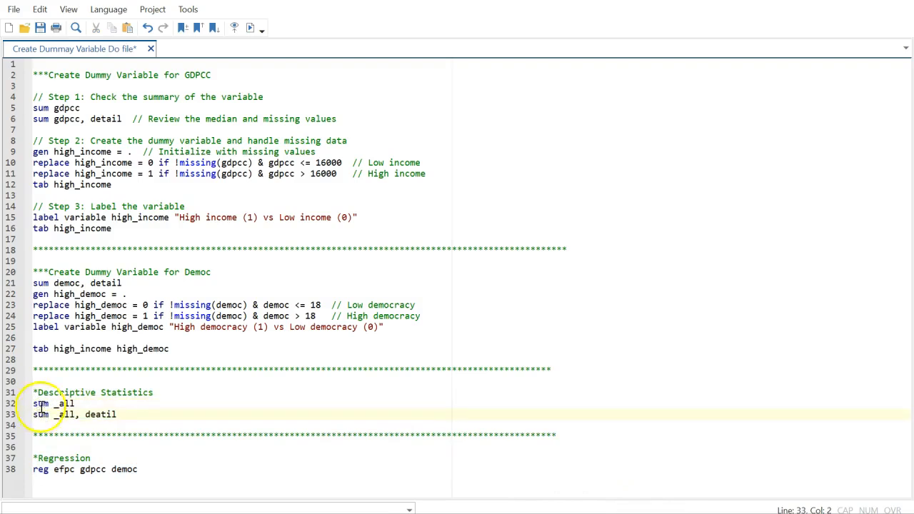
- Run the descriptive statistics and regression sections again and show their output in the main Stata window
{"action": "left_click_drag", "start_coordinate": [34, 392], "coordinate": [142, 482]}
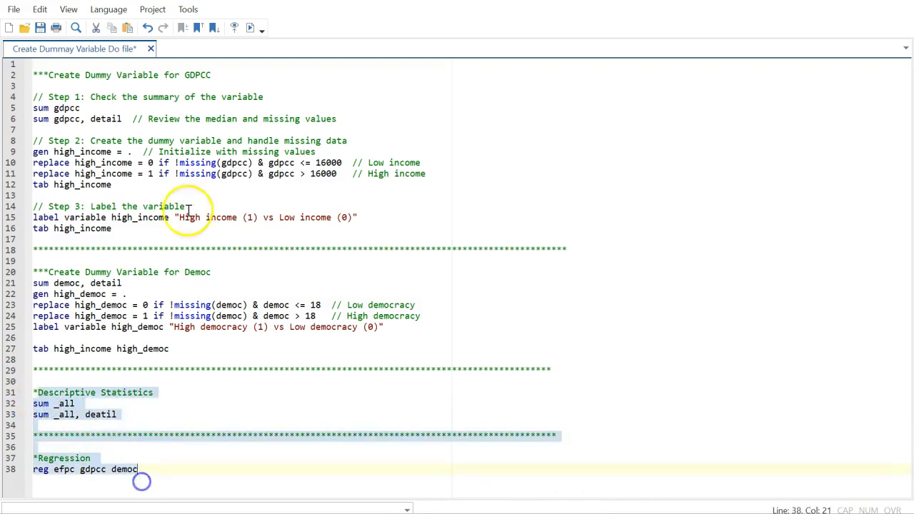
{"action": "mouse_move", "coordinate": [564, 513]}
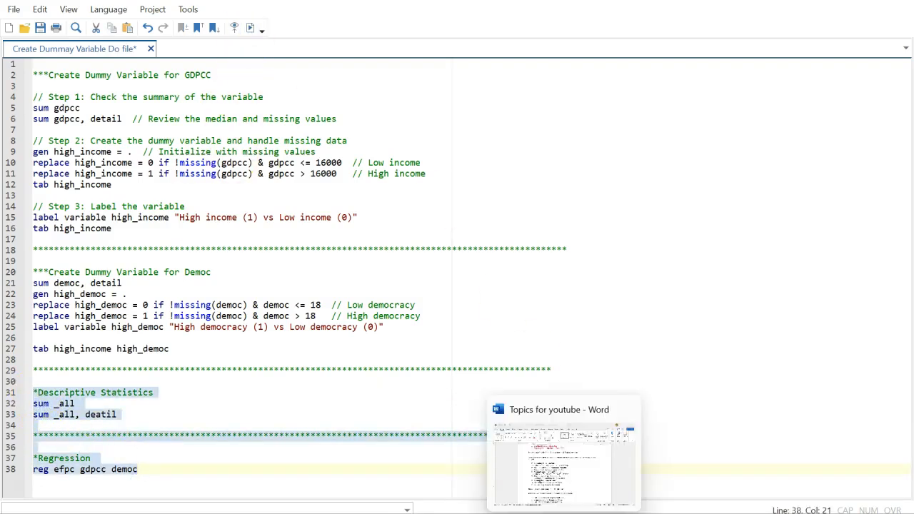
{"action": "mouse_move", "coordinate": [628, 513]}
{"action": "left_click", "coordinate": [545, 464]}
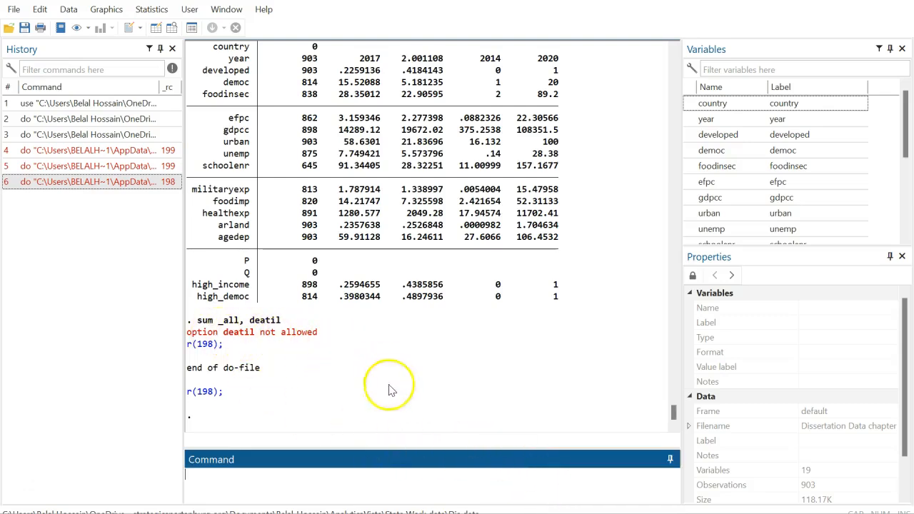
- Back in the do-file, correct the misspelled option of the second summary command so it reads "sum _all, detail"
{"action": "mouse_move", "coordinate": [627, 513]}
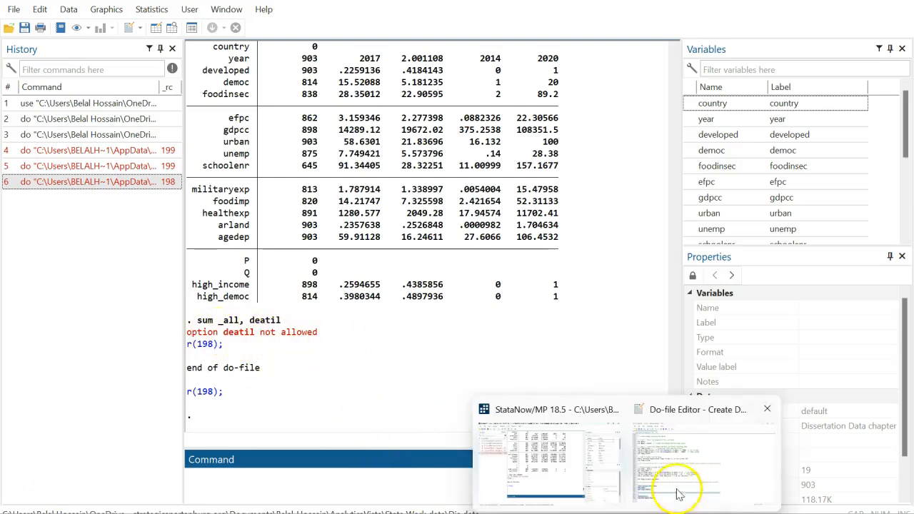
{"action": "left_click", "coordinate": [678, 493]}
{"action": "left_click", "coordinate": [108, 414]}
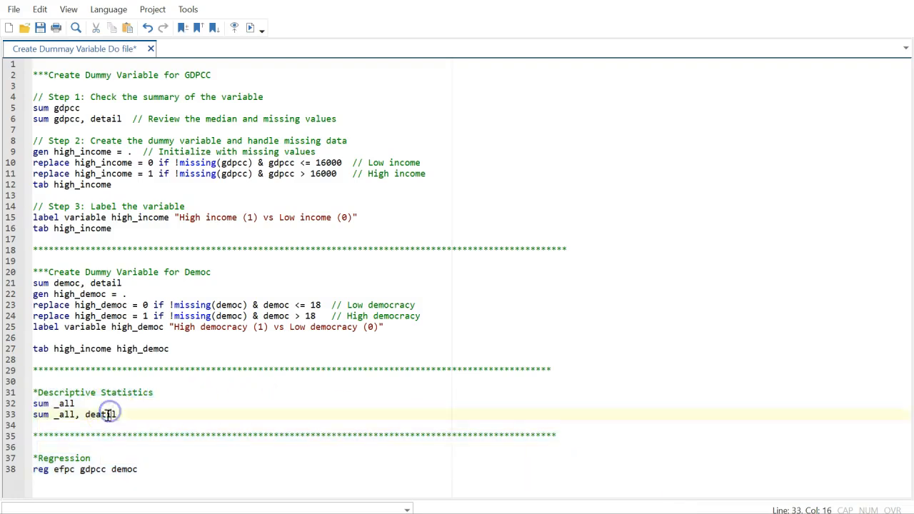
{"action": "left_click", "coordinate": [127, 414]}
{"action": "key", "text": "BackSpace"}
{"action": "key", "text": "BackSpace"}
{"action": "key", "text": "BackSpace"}
{"action": "key", "text": "BackSpace"}
{"action": "key", "text": "BackSpace"}
{"action": "key", "text": "BackSpace"}
{"action": "type", "text": "detail"}
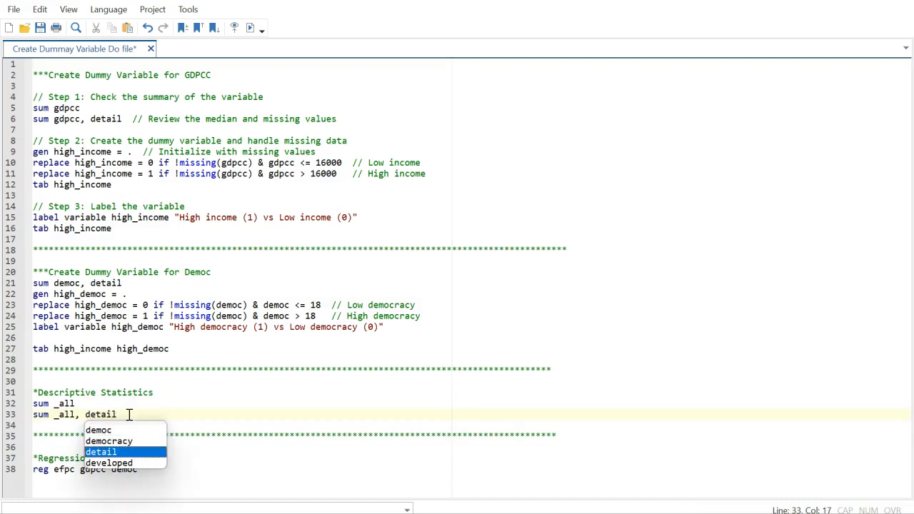
- Rerun the lines from "*Descriptive Statistics" to "reg efpc gdpcc democ" and open the results in the main Stata window
{"action": "left_click", "coordinate": [183, 381]}
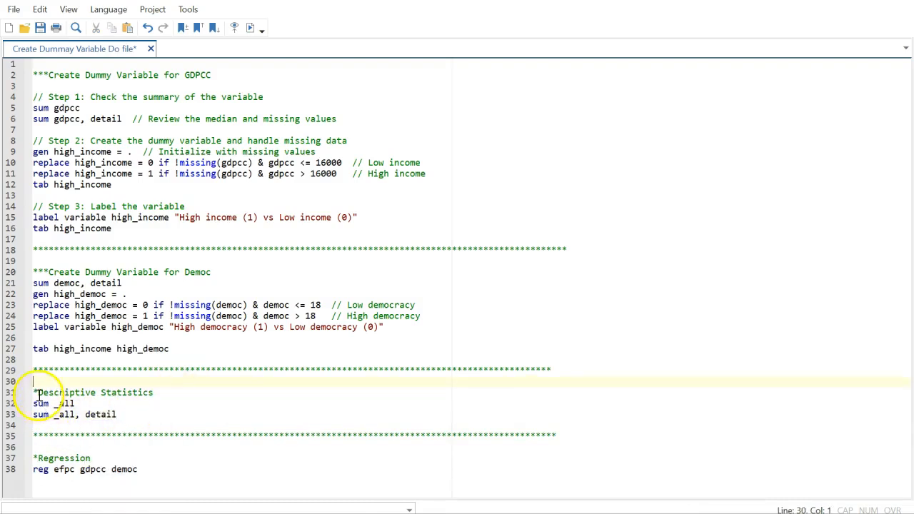
{"action": "left_click", "coordinate": [136, 469], "text": "shift"}
{"action": "left_click", "coordinate": [249, 34]}
{"action": "mouse_move", "coordinate": [627, 513]}
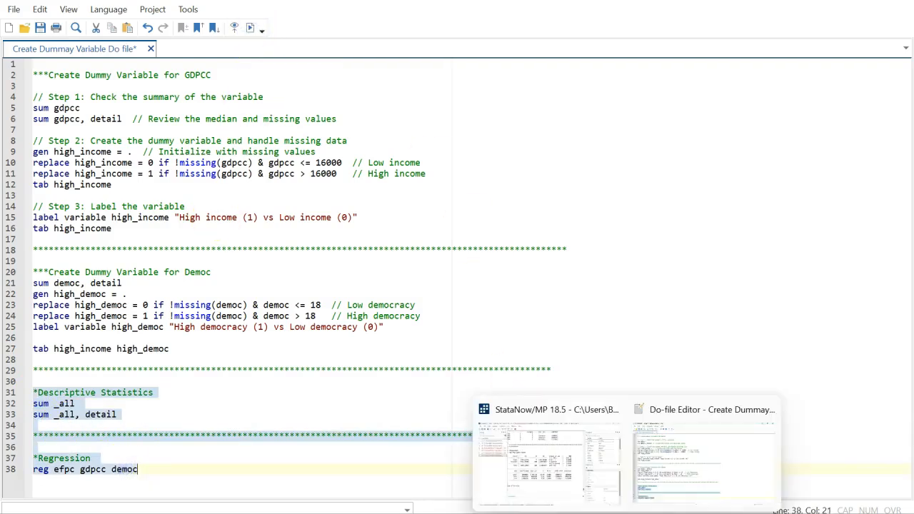
{"action": "left_click", "coordinate": [550, 489]}
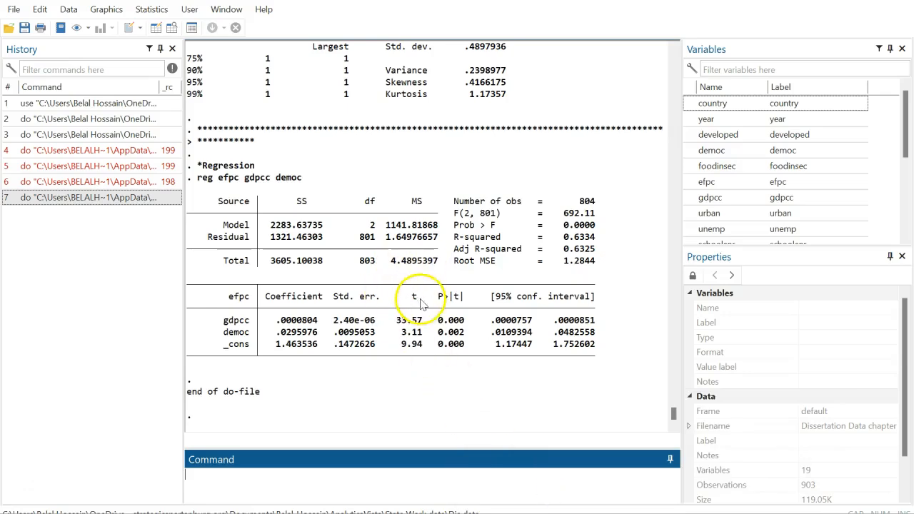